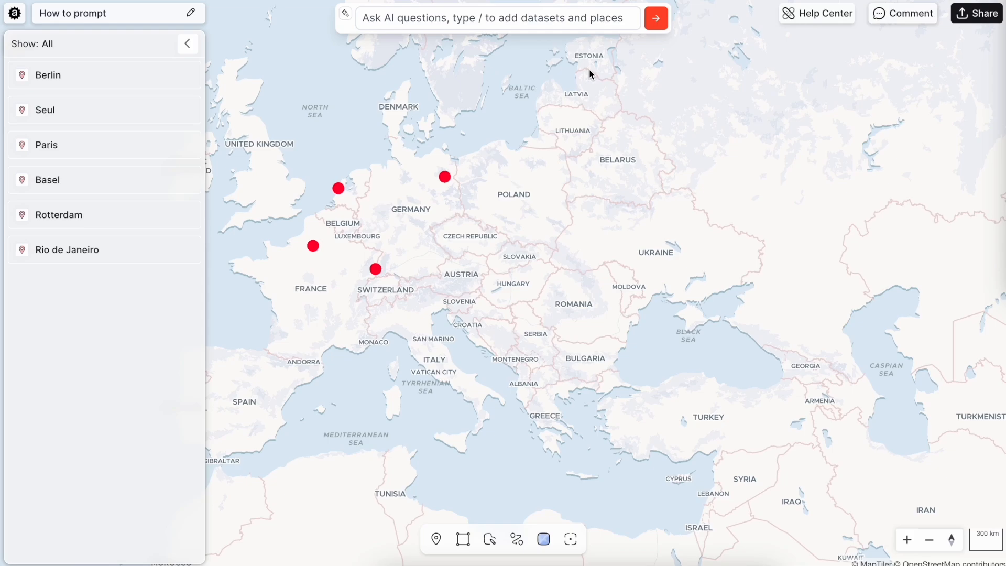
Ask the AI to find all buildings in San Marino
left_click(555, 24)
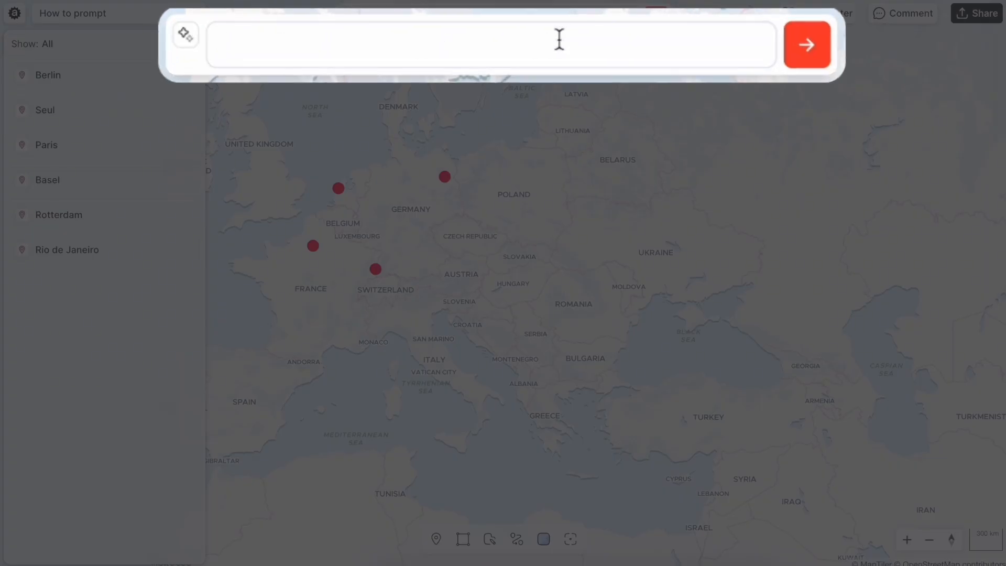
type("Find all b")
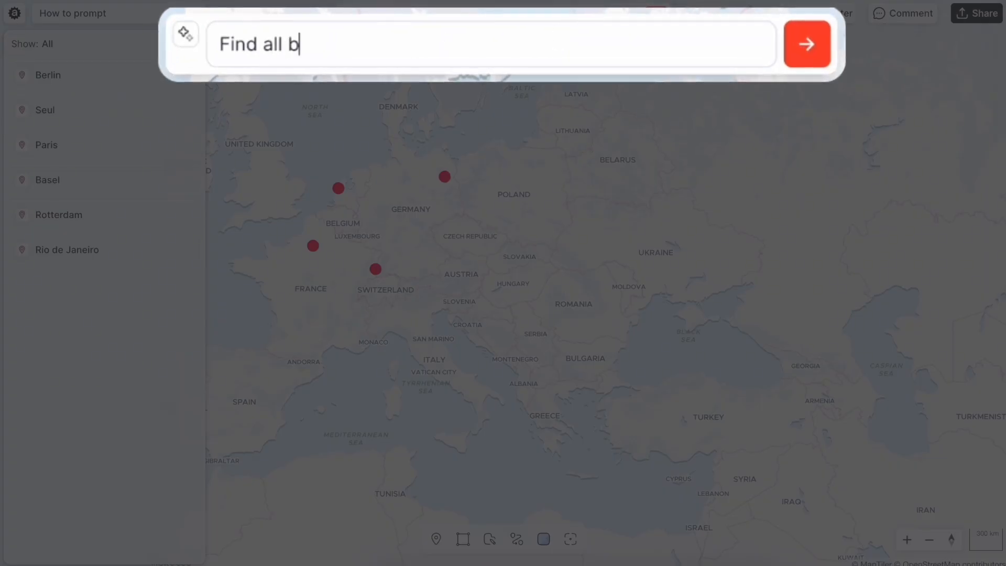
type("uilding in San Marino")
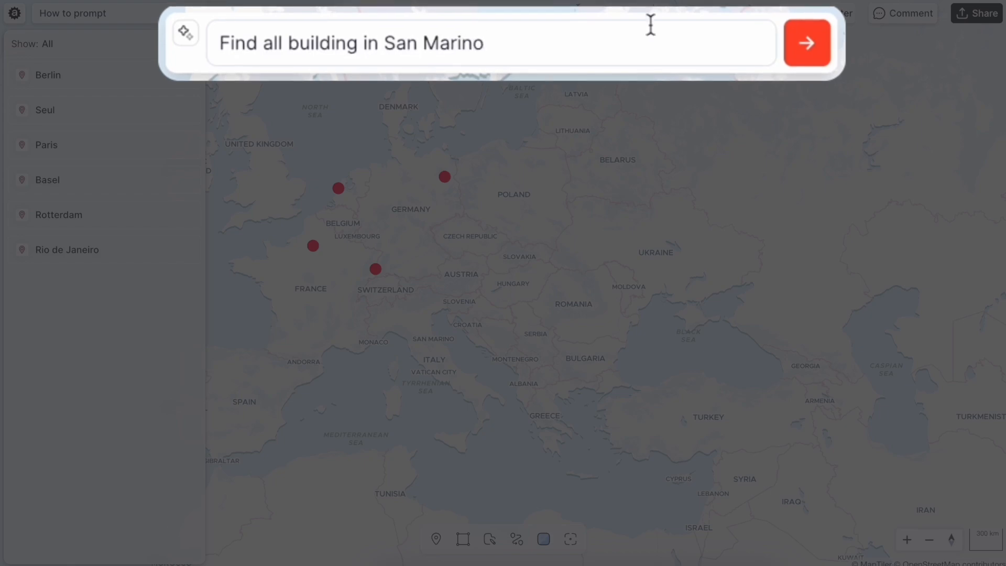
left_click(809, 50)
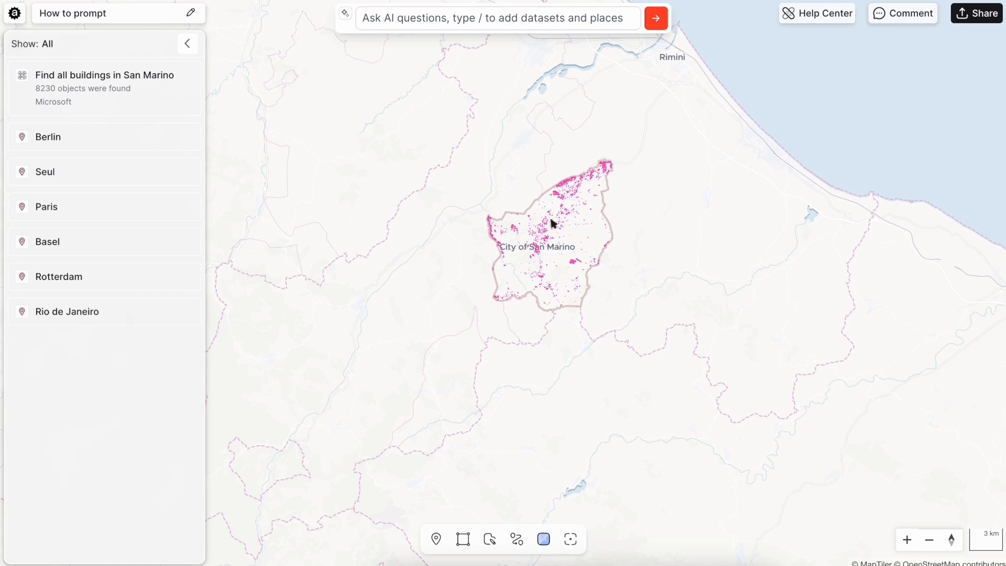
Zoom into San Marino and inspect the attributes of individual buildings in the result
scroll(551, 221, "up", 5)
scroll(551, 221, "up", 3)
left_click_drag(526, 283, 606, 132)
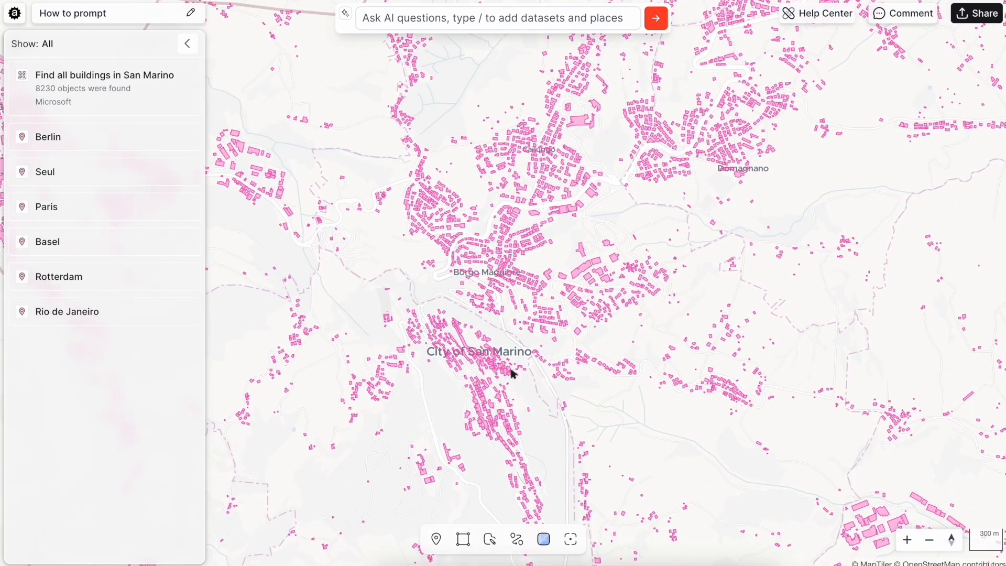
left_click(711, 372)
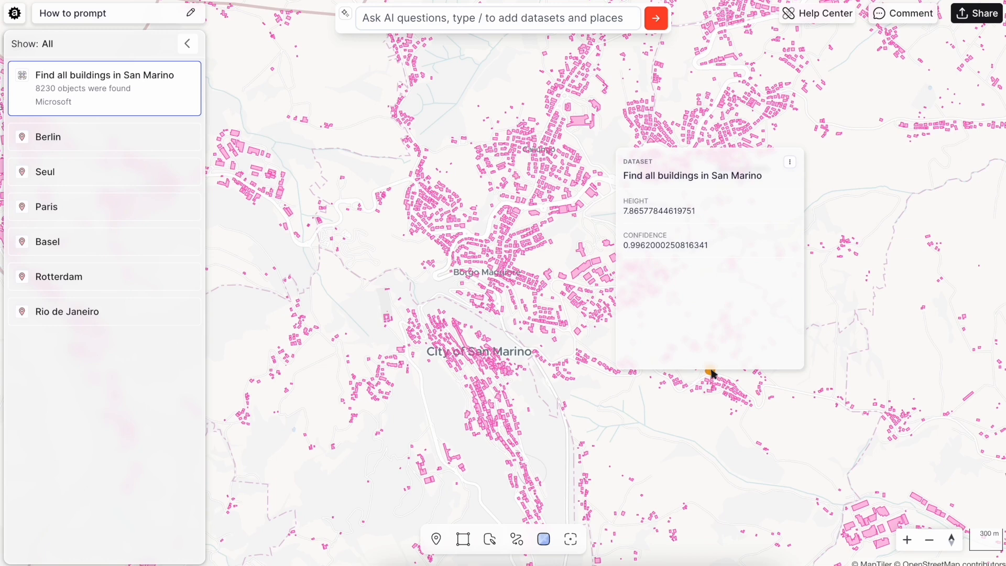
left_click(412, 234)
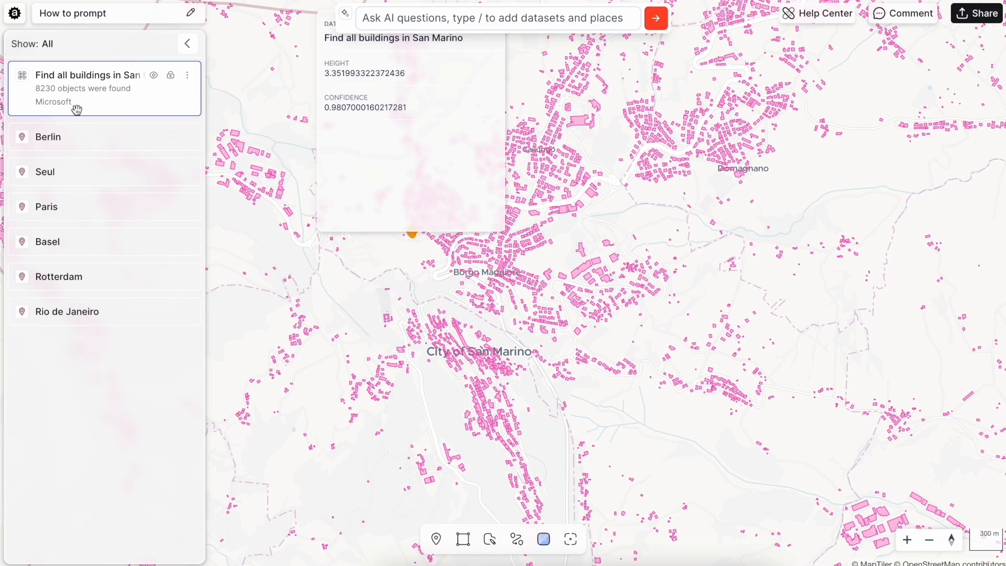
left_click(428, 341)
left_click(453, 25)
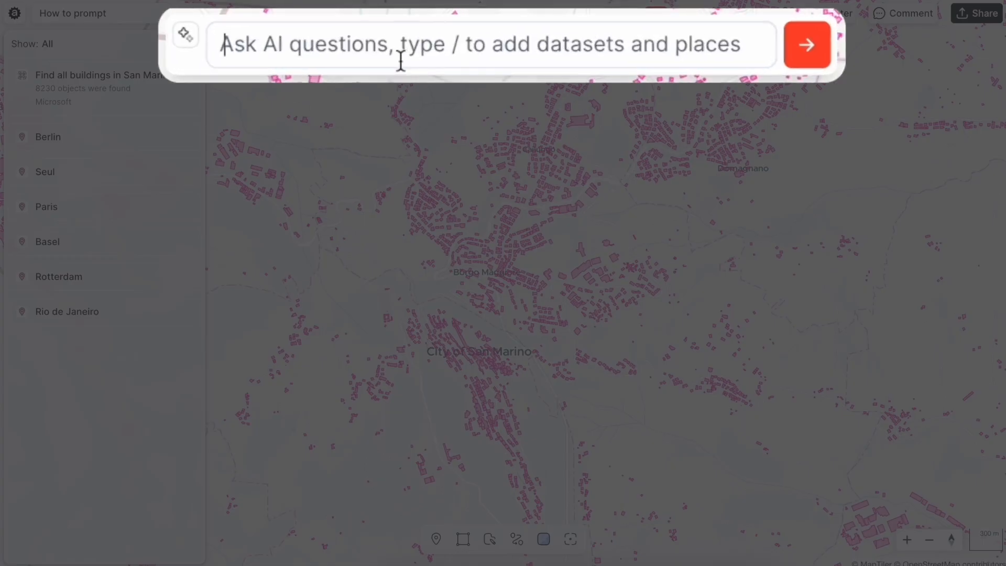
type("Find ")
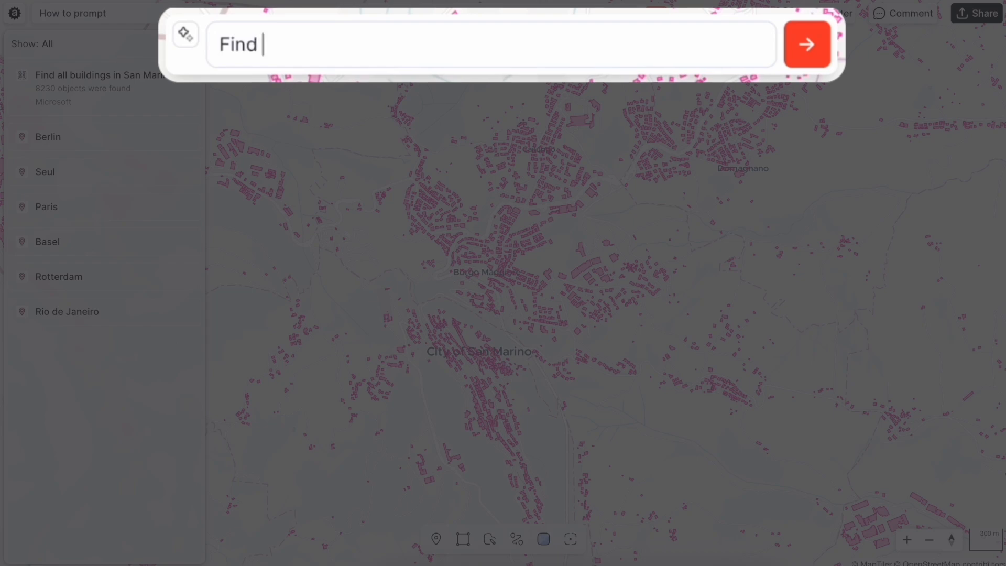
type("all buildi")
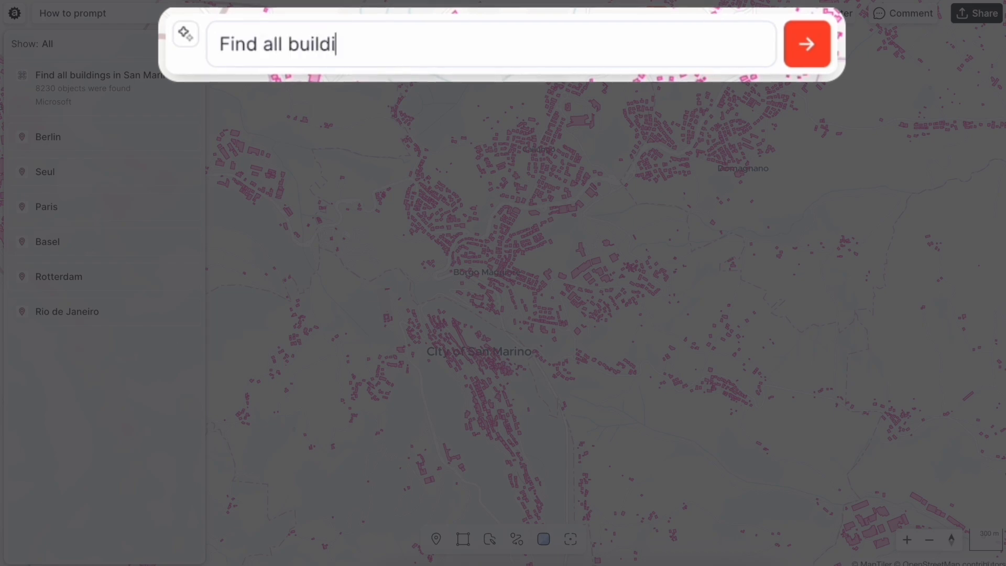
type("ngs in San Marino")
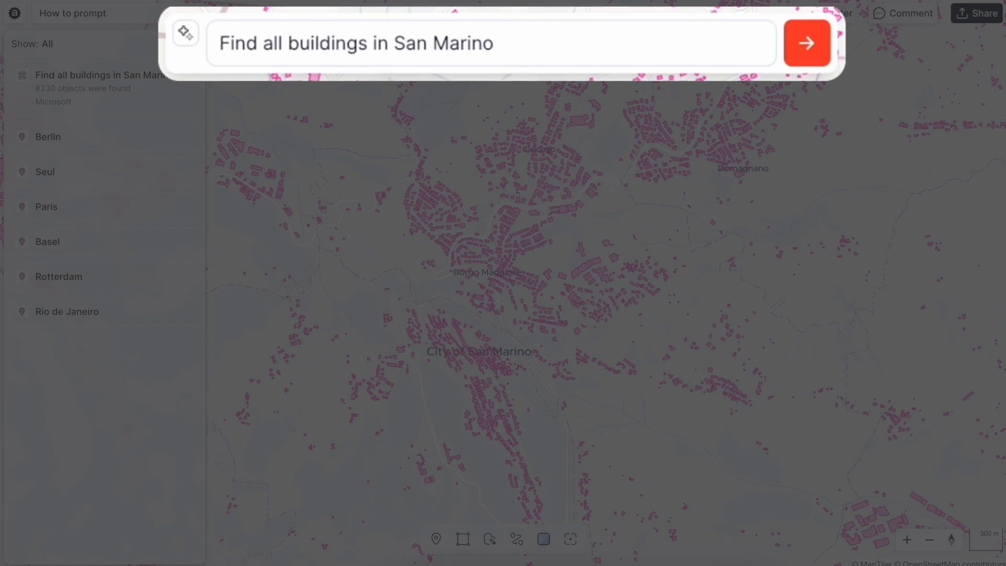
type(" @osm")
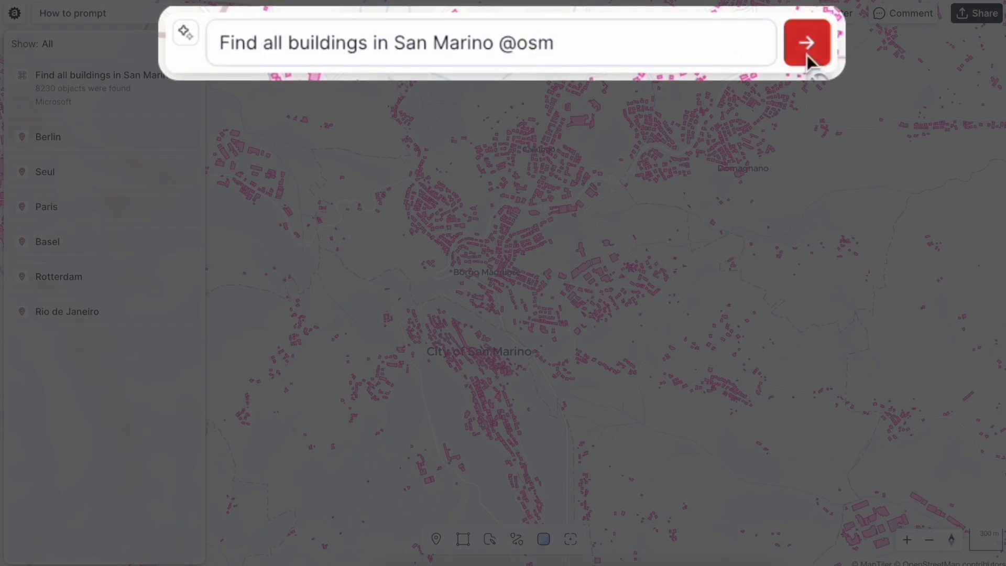
left_click(806, 54)
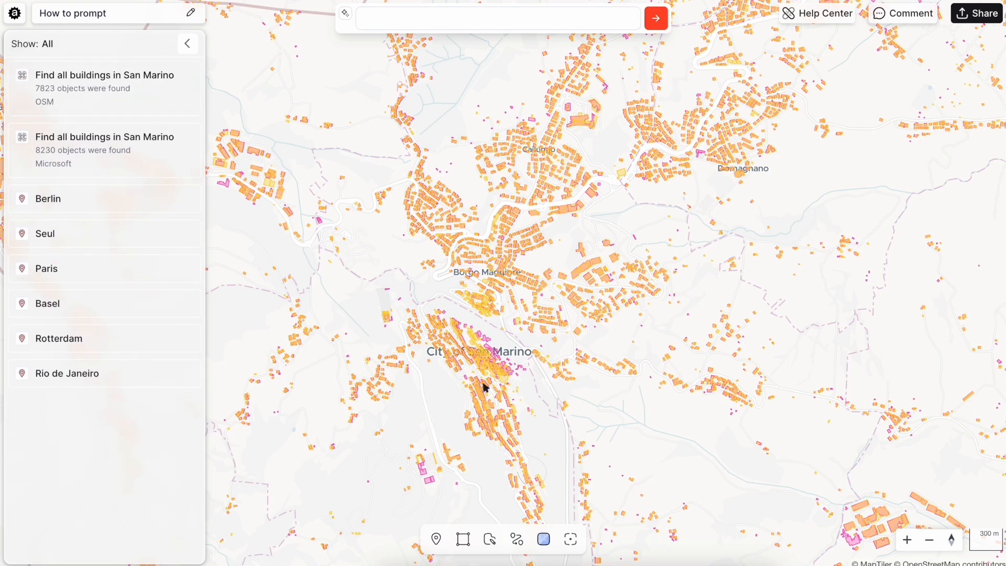
Hide the Microsoft buildings dataset
scroll(471, 344, "up", 10)
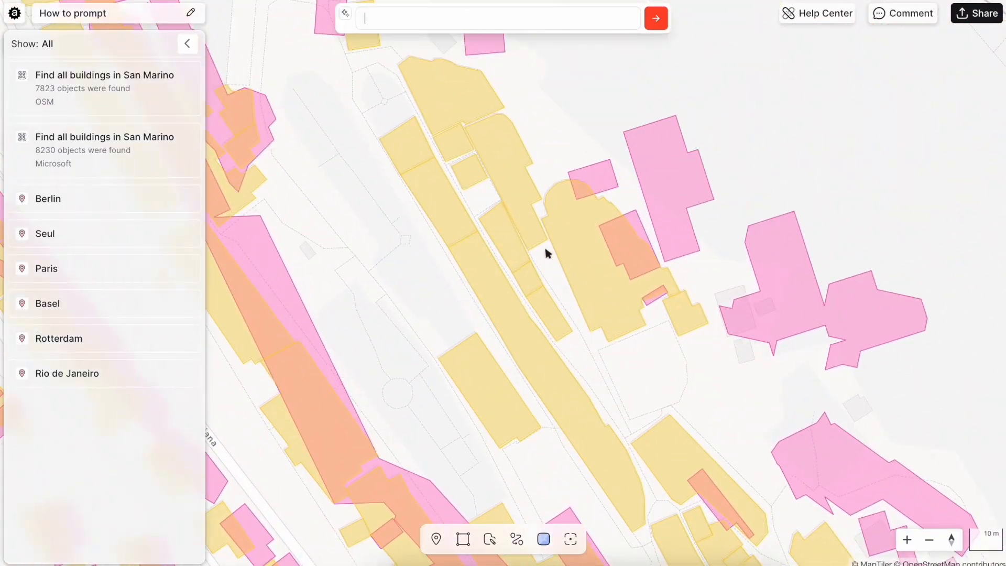
left_click_drag(543, 167, 457, 214)
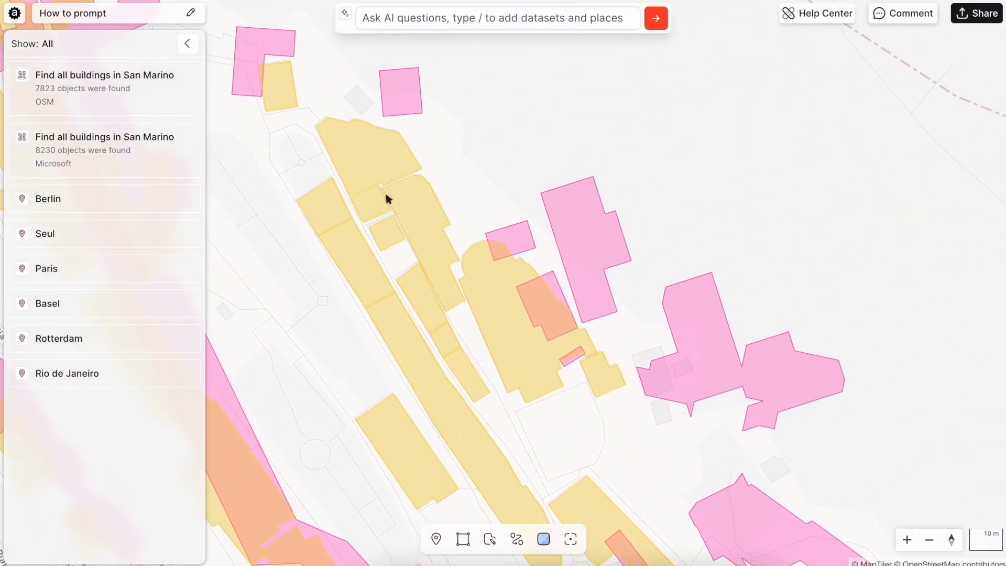
left_click(156, 138)
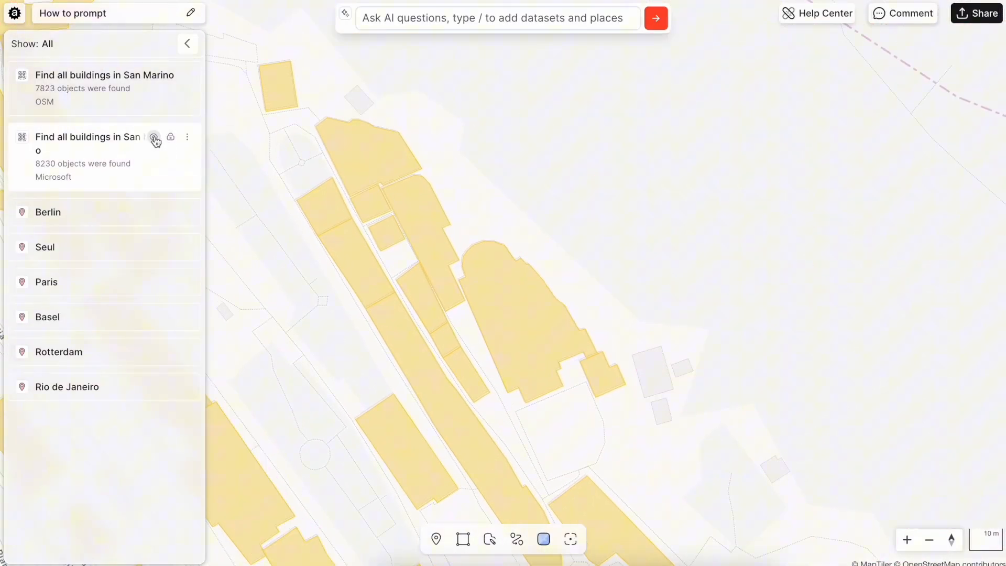
Copy the Basilica di San Marino building from the OSM dataset to elements
left_click(519, 311)
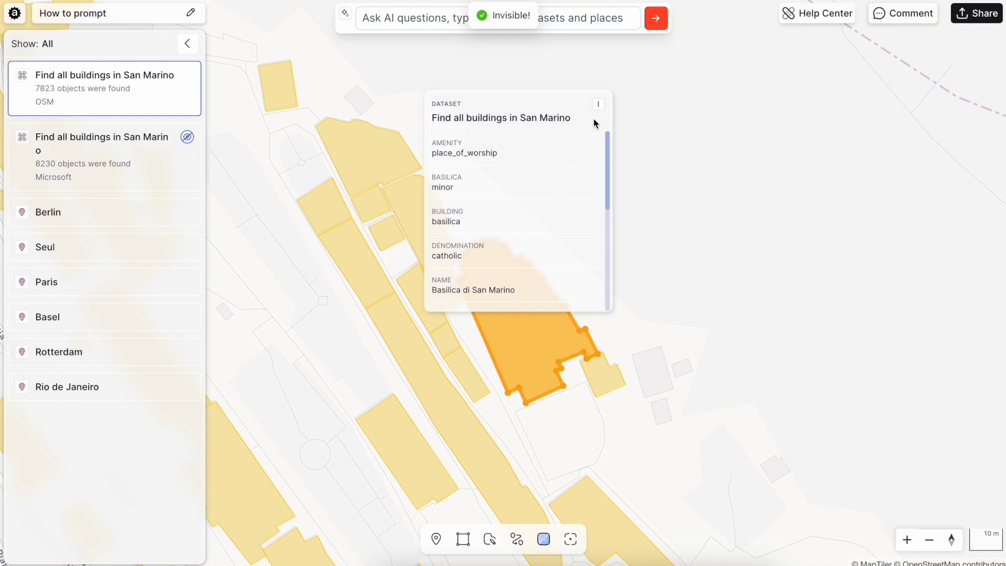
left_click(598, 104)
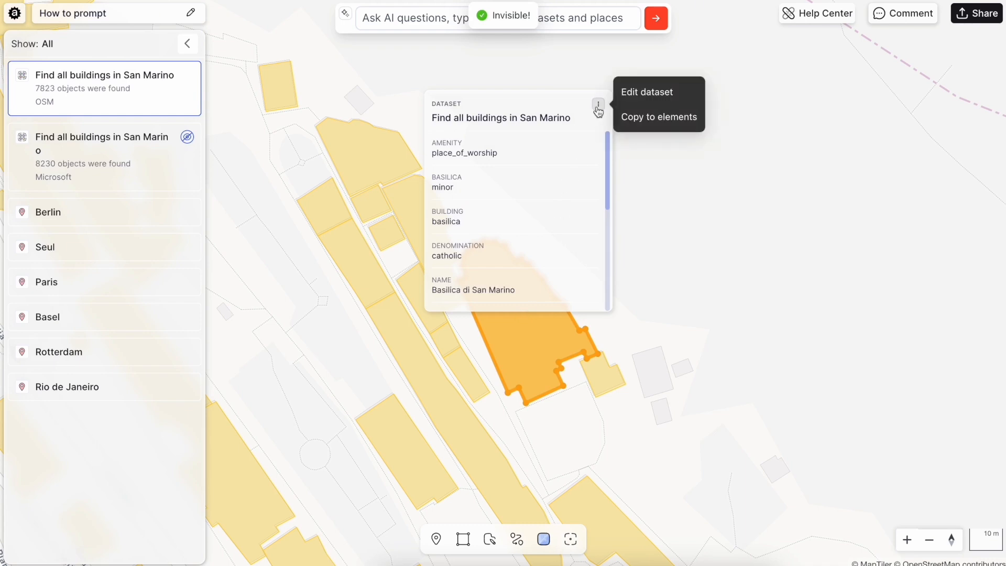
left_click(651, 120)
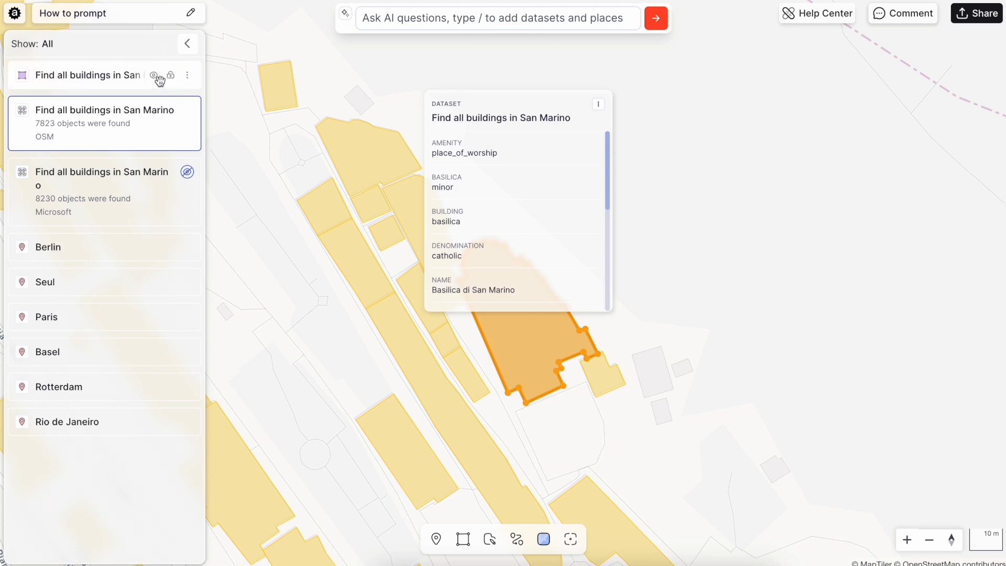
Hide the OSM buildings dataset, inspect the copied basilica element, and hide that element too
left_click(157, 109)
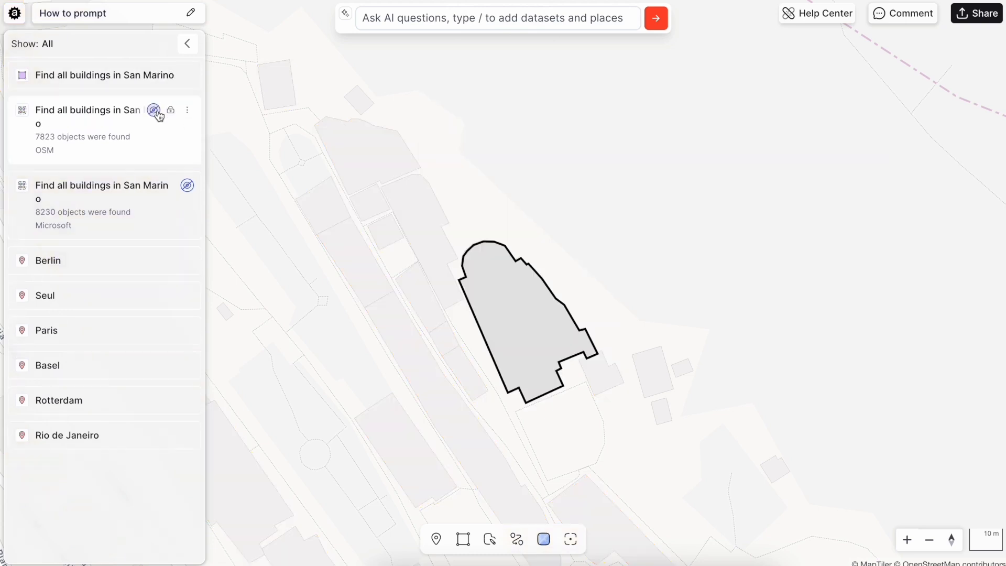
left_click(499, 328)
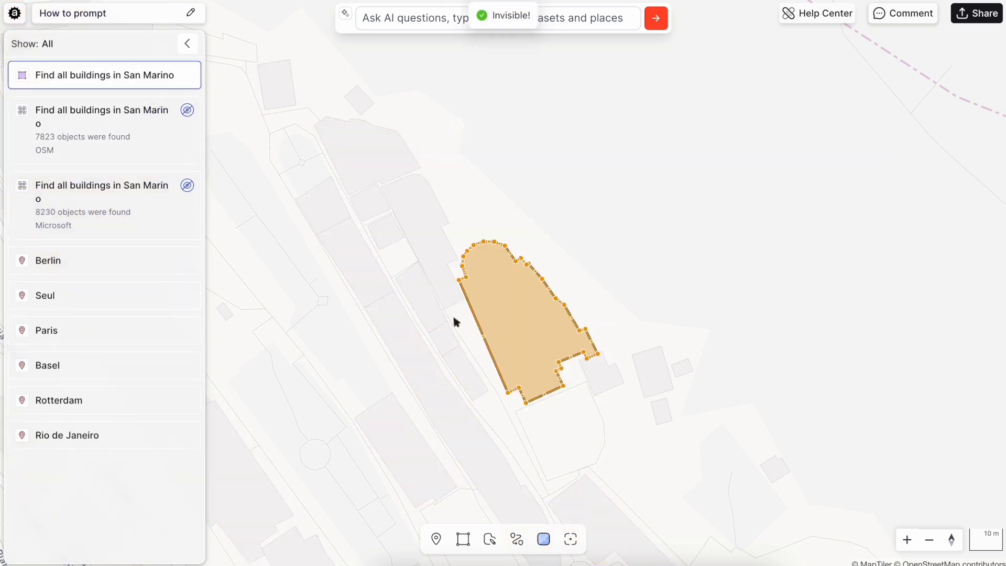
left_click(429, 348)
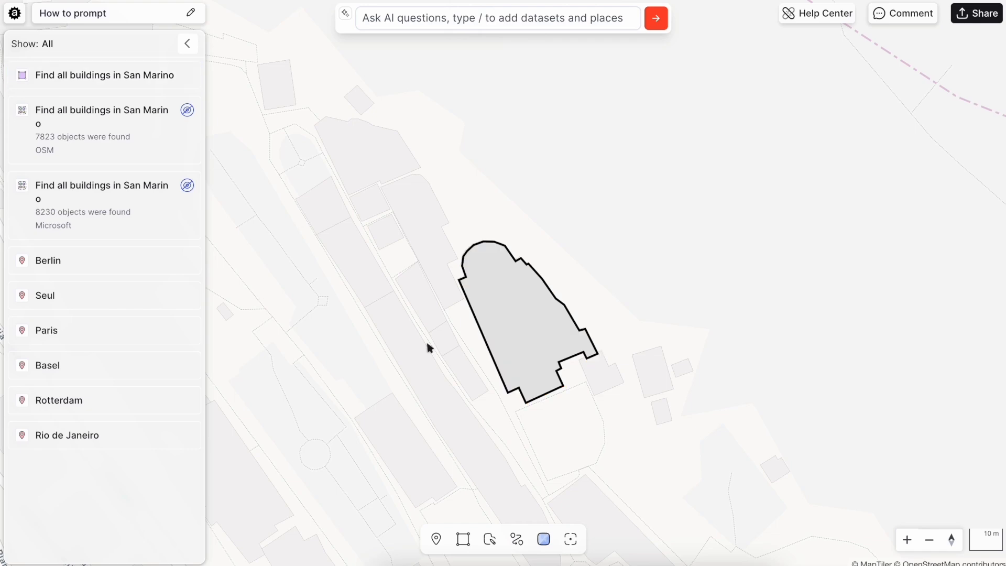
left_click(154, 76)
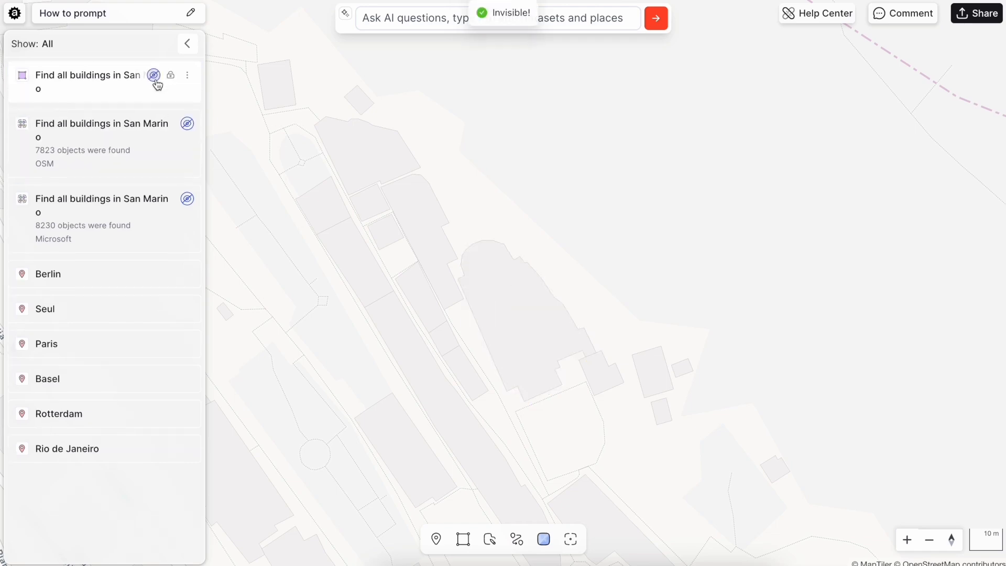
Go to the Berlin place and ask the AI for parks in Berlin
left_click(65, 279)
left_click(454, 18)
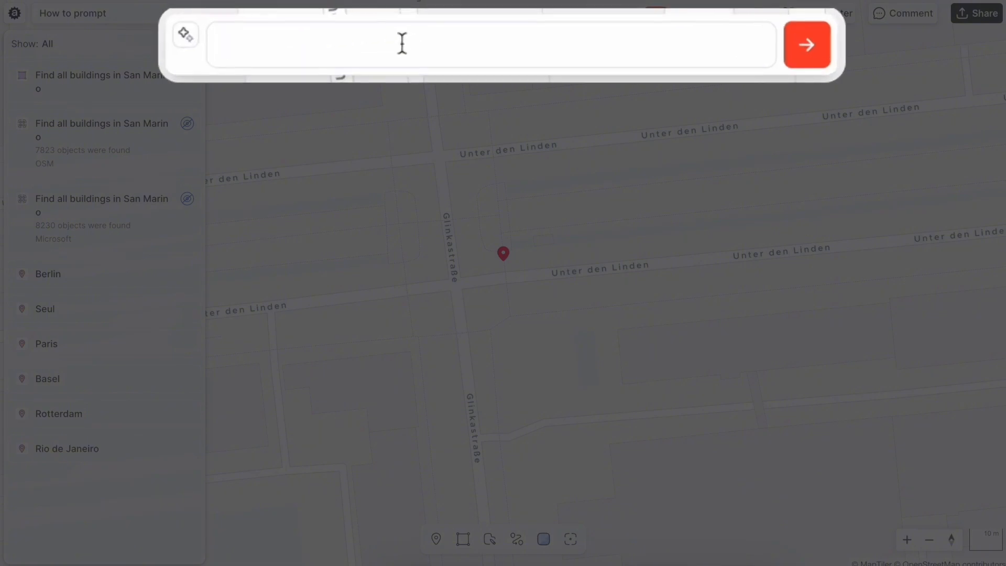
type("Parks in Berlin")
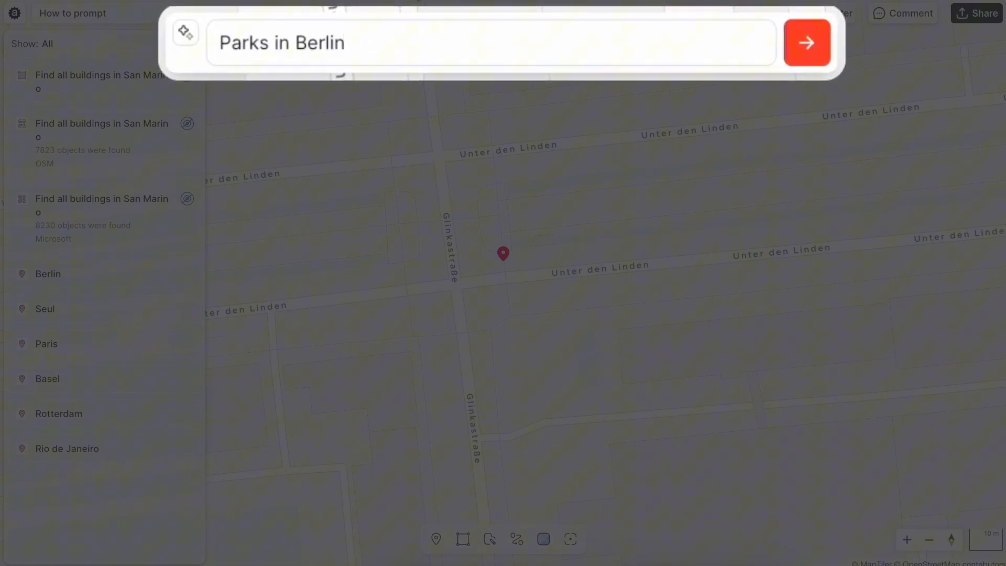
key("Return")
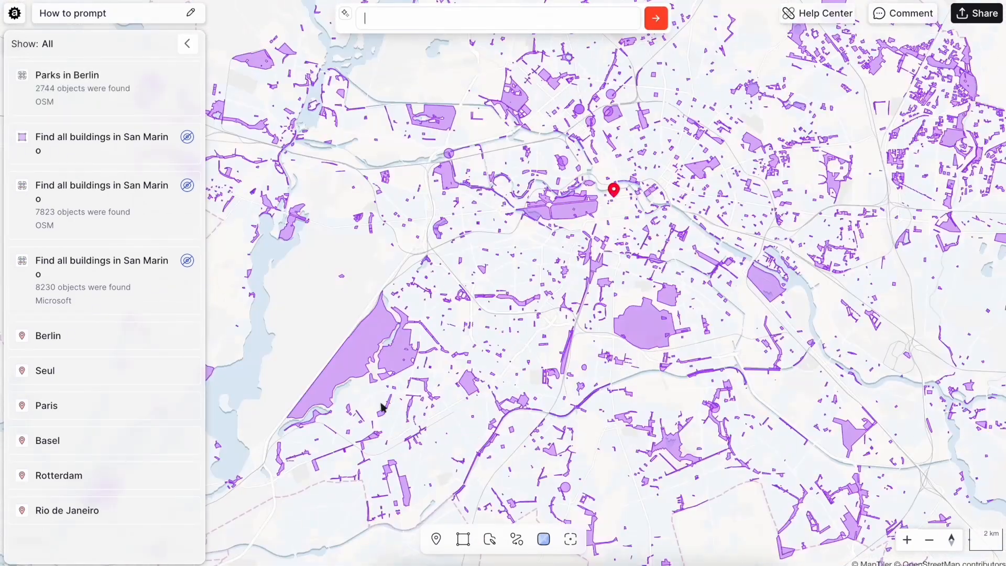
Inspect the attributes of individual parks in the Berlin result
left_click(401, 368)
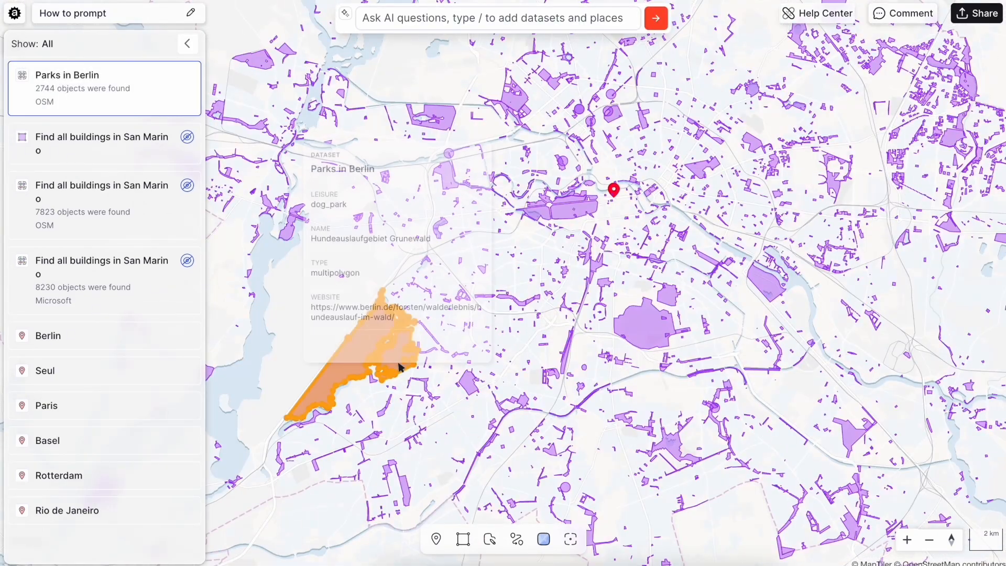
left_click(678, 456)
scroll(682, 440, "down", 10)
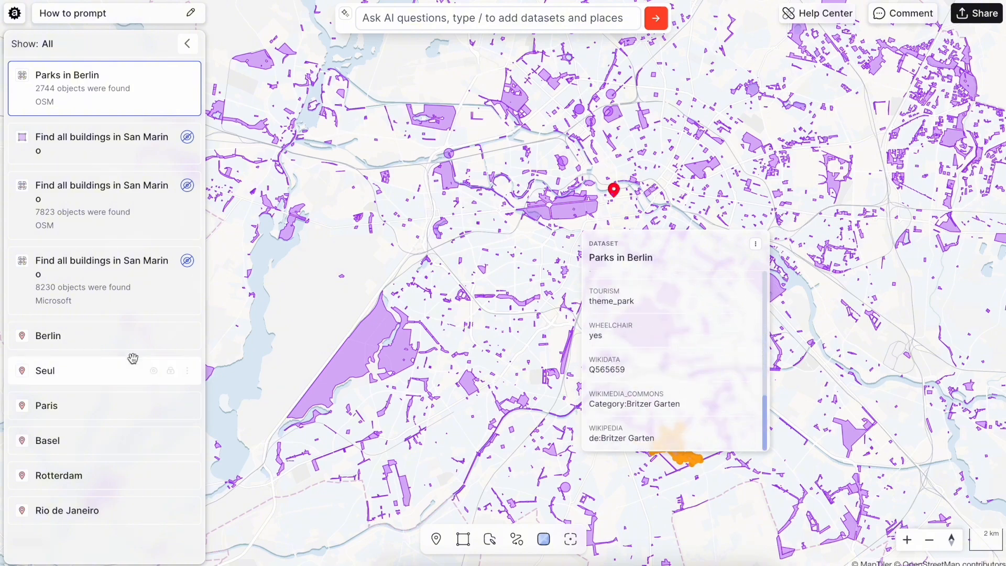
Go to the Seul place and ask the AI for main streets in Seul
left_click(110, 373)
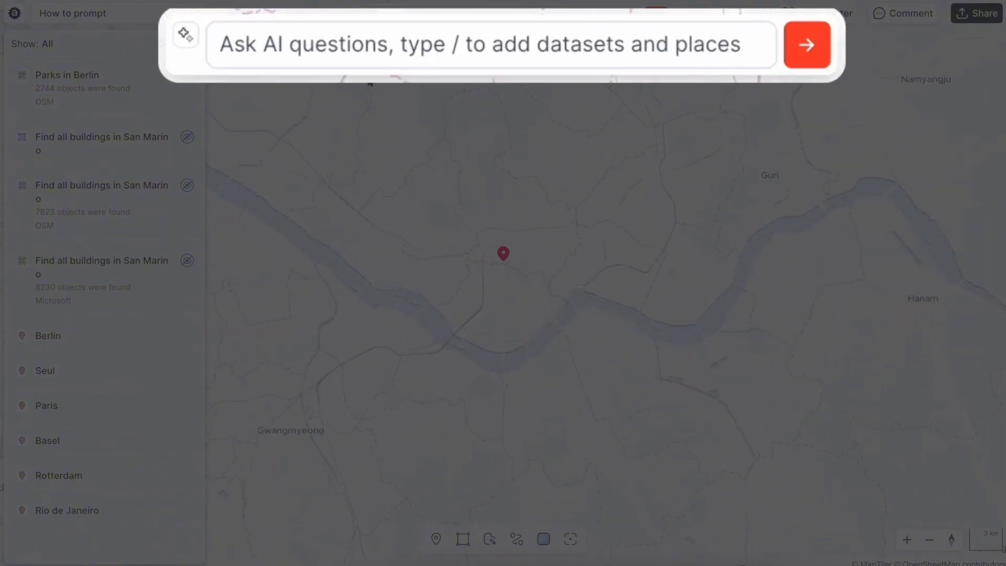
left_click(406, 19)
type("Main str")
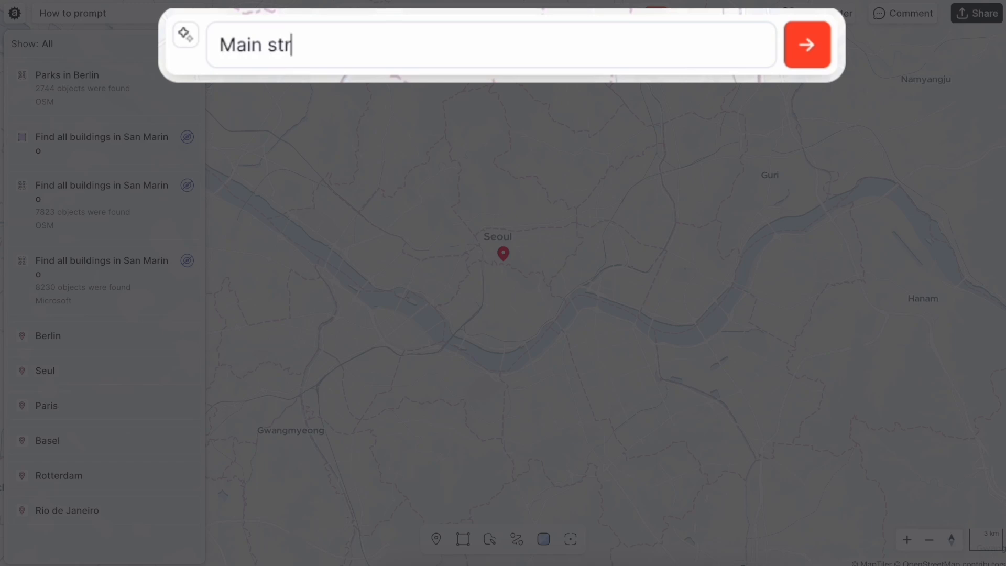
type("eets in Se")
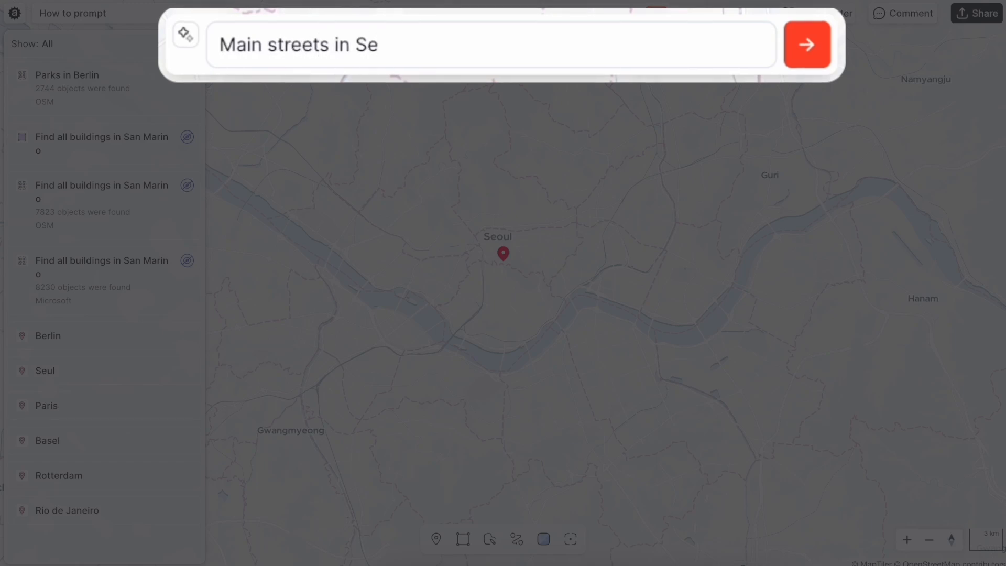
type("ul")
left_click(804, 45)
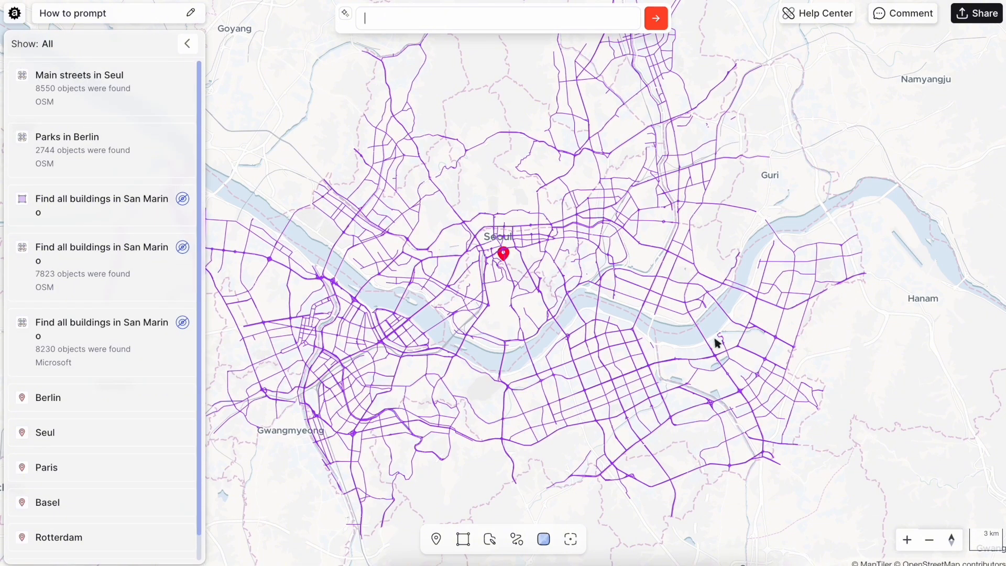
Examine the main streets result around central Seoul
scroll(495, 259, "up", 5)
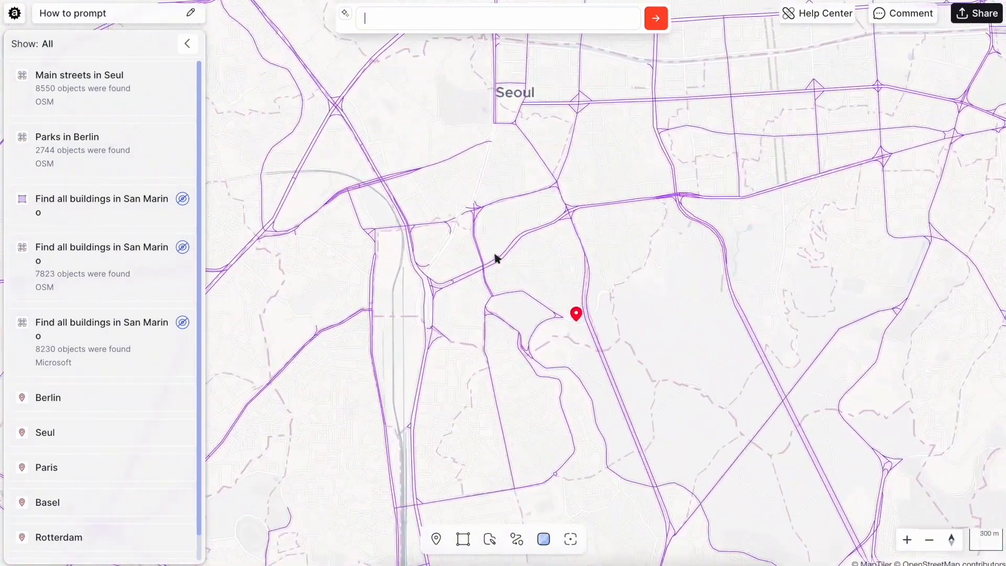
scroll(496, 258, "down", 1)
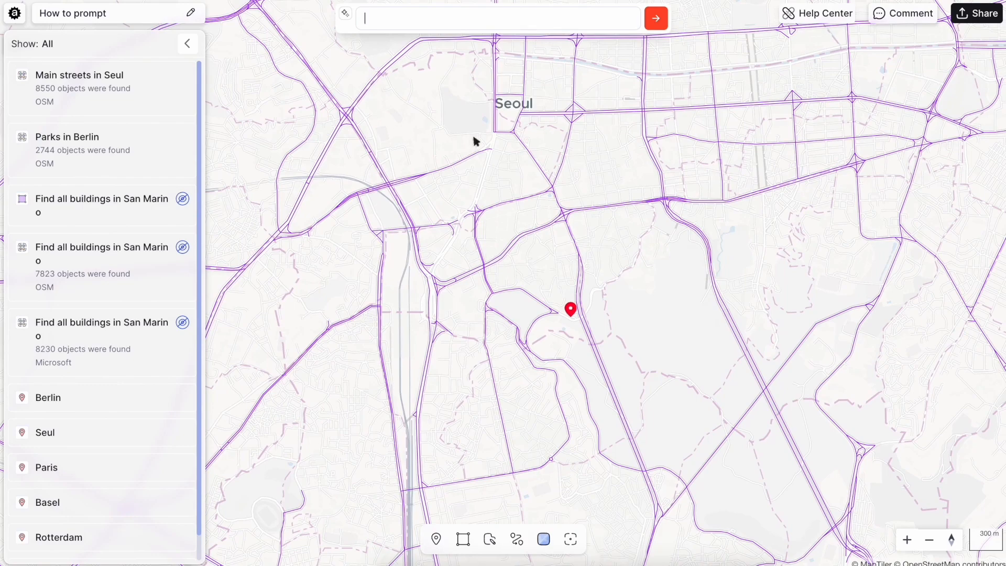
scroll(412, 357, "down", 4)
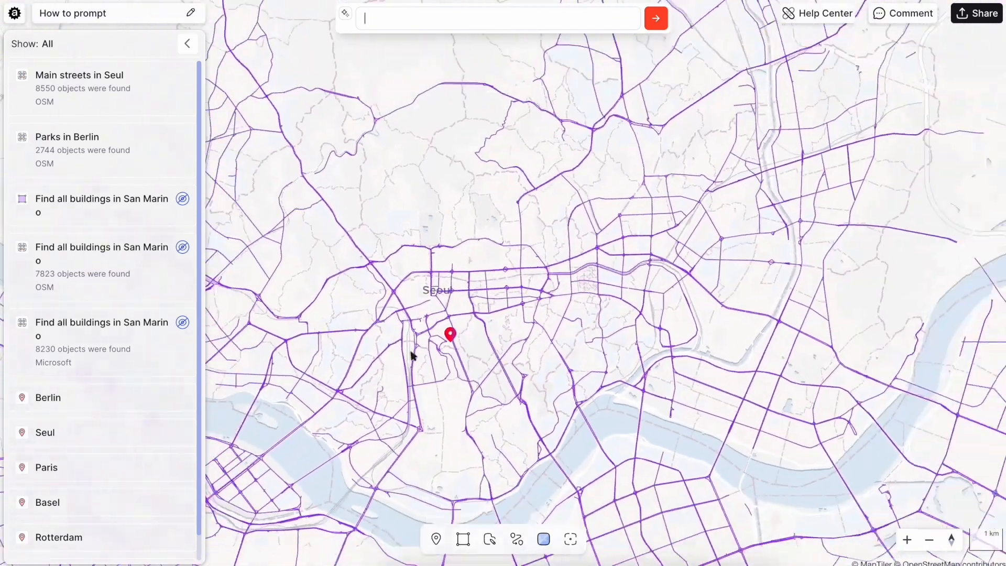
Go to the Paris place and add the Paris, France area through the AI bar's slash command
scroll(411, 356, "down", 2)
left_click_drag(411, 353, 434, 196)
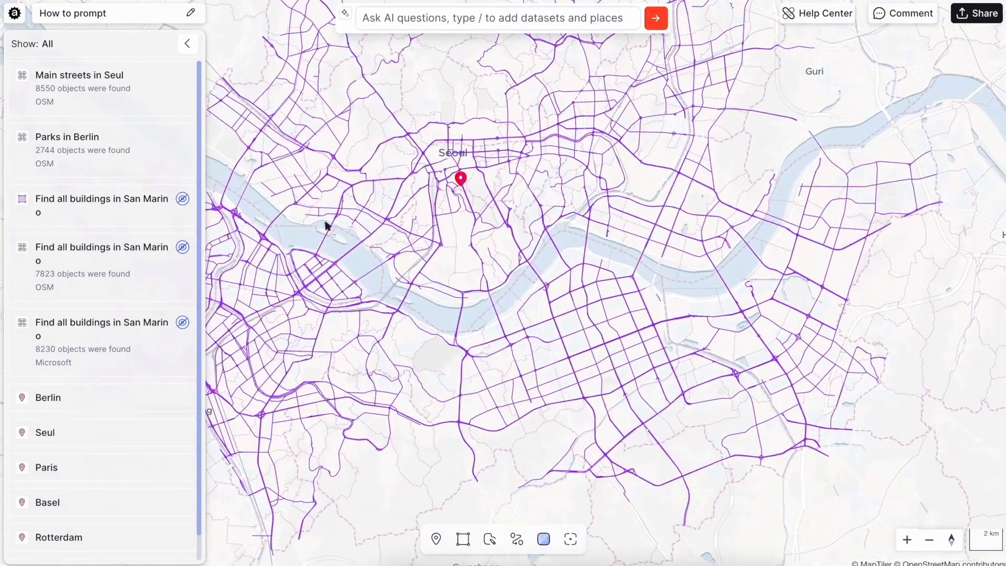
left_click(96, 478)
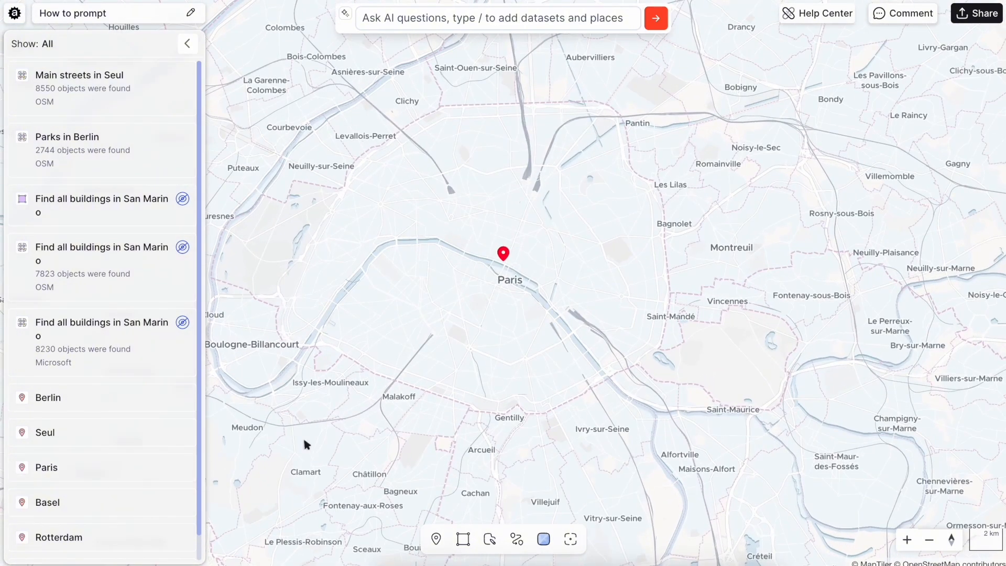
scroll(323, 435, "down", 3)
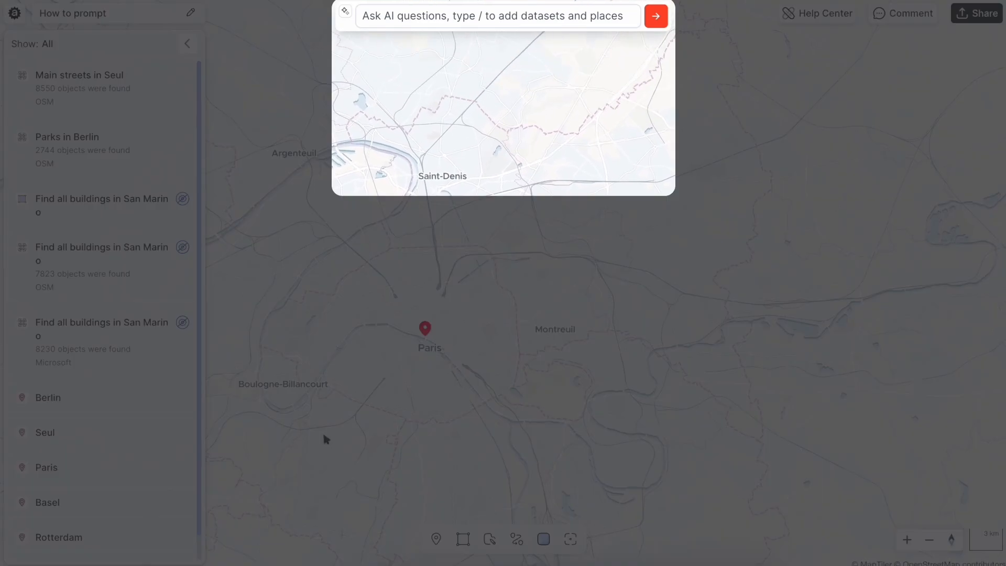
left_click(398, 25)
type("/")
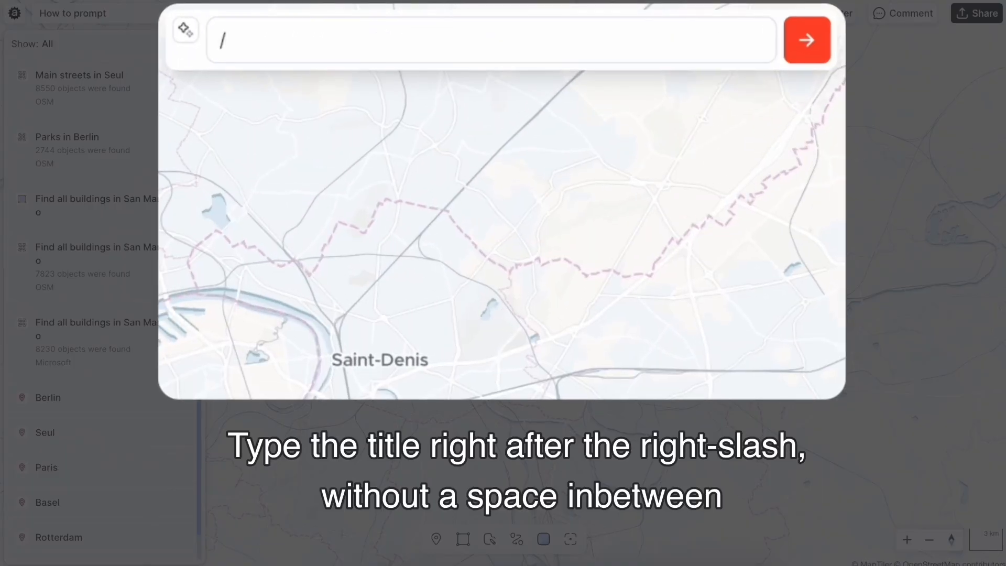
type("Paris")
left_click(332, 168)
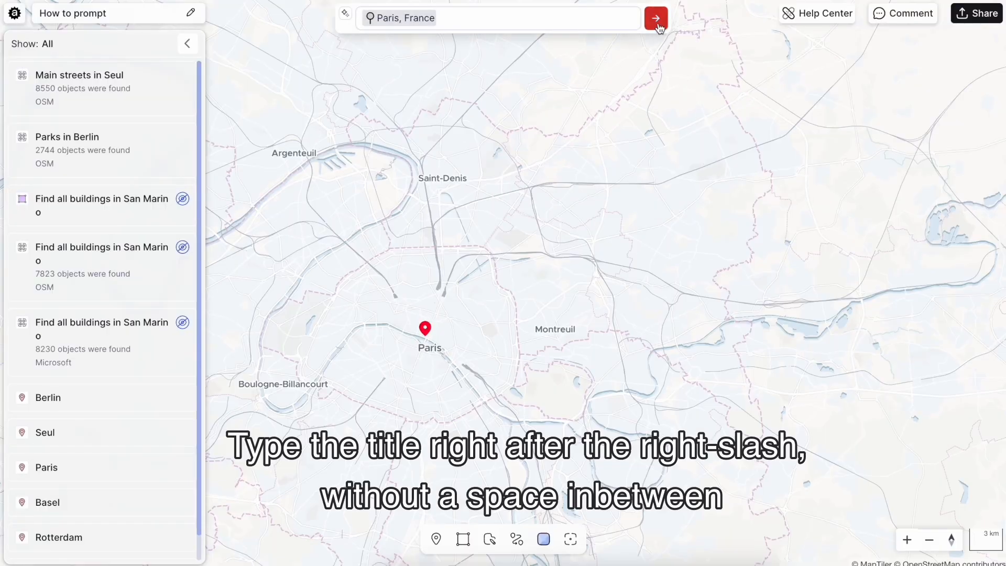
left_click(656, 19)
left_click_drag(528, 288, 583, 213)
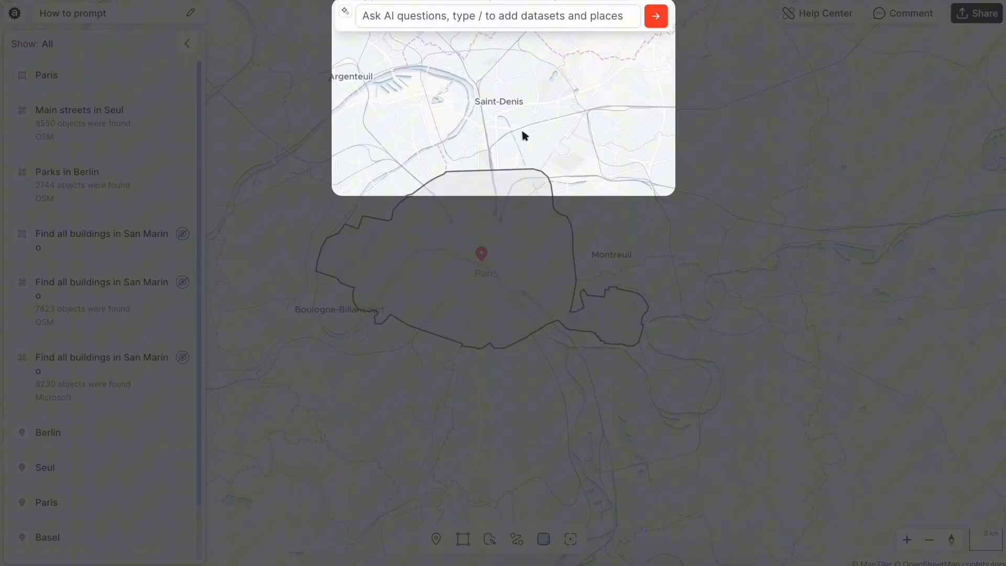
Ask the AI for Museums in /Paris, picking the Paris area as the referenced place
left_click(490, 17)
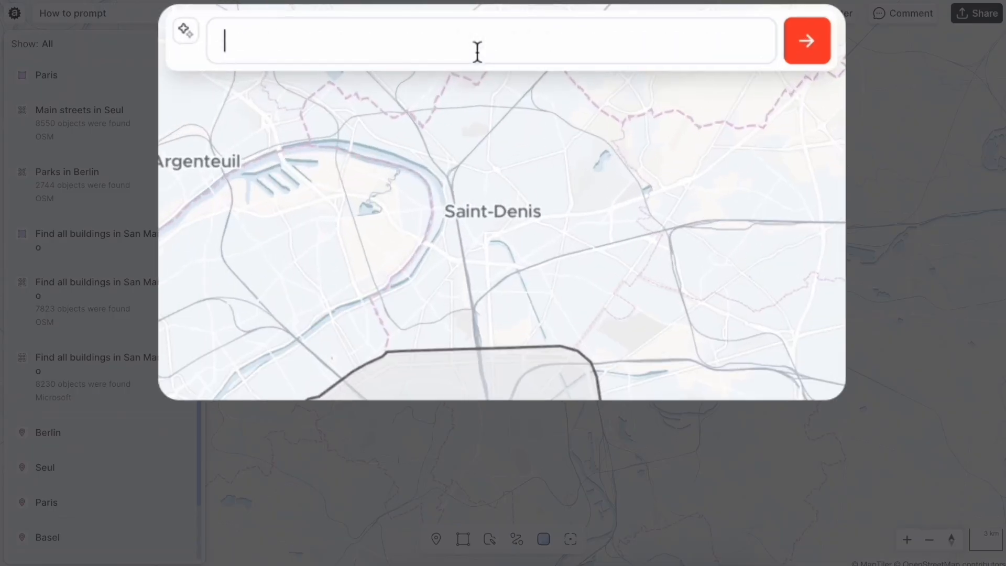
type("Museums i")
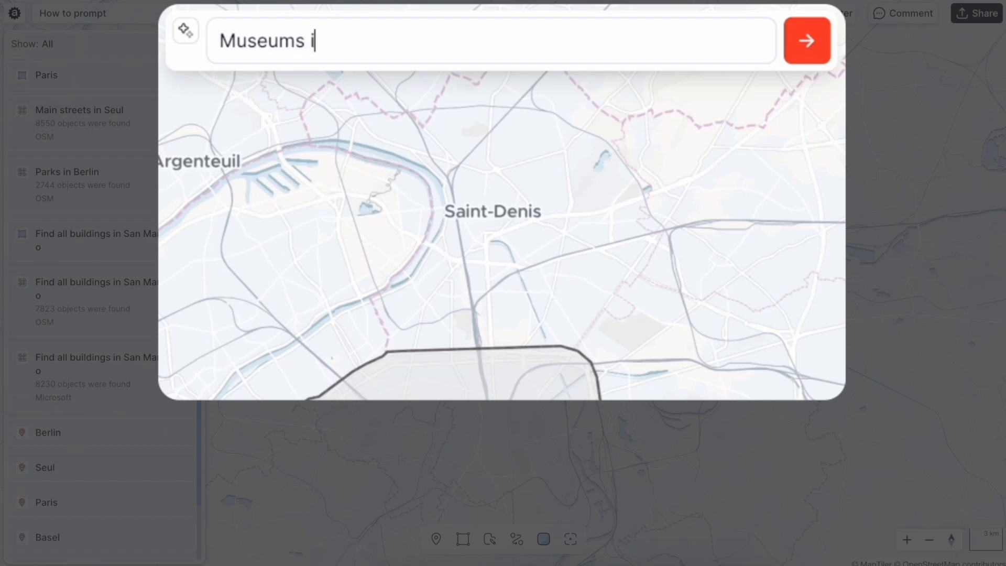
type("n /Paris")
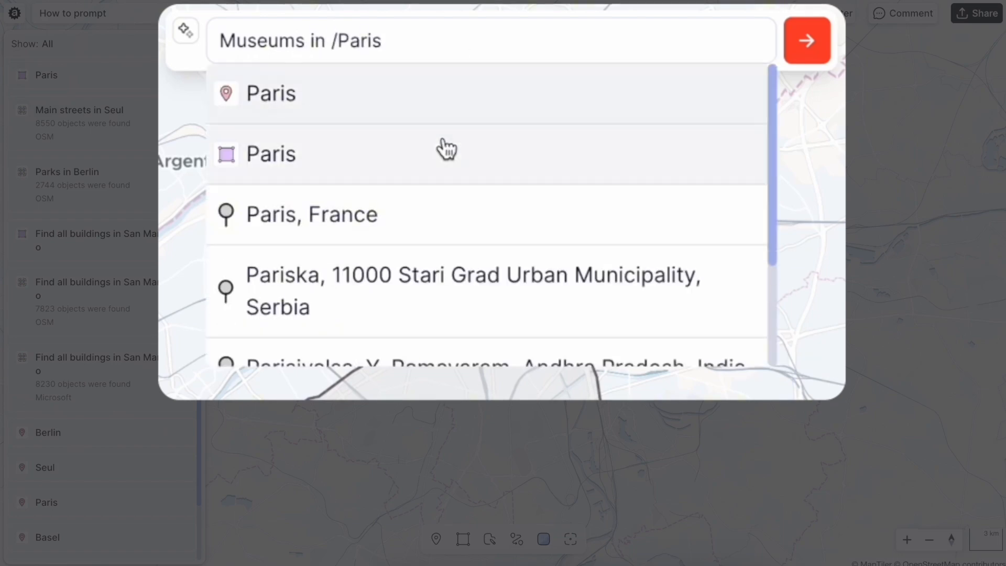
left_click(442, 151)
left_click(807, 40)
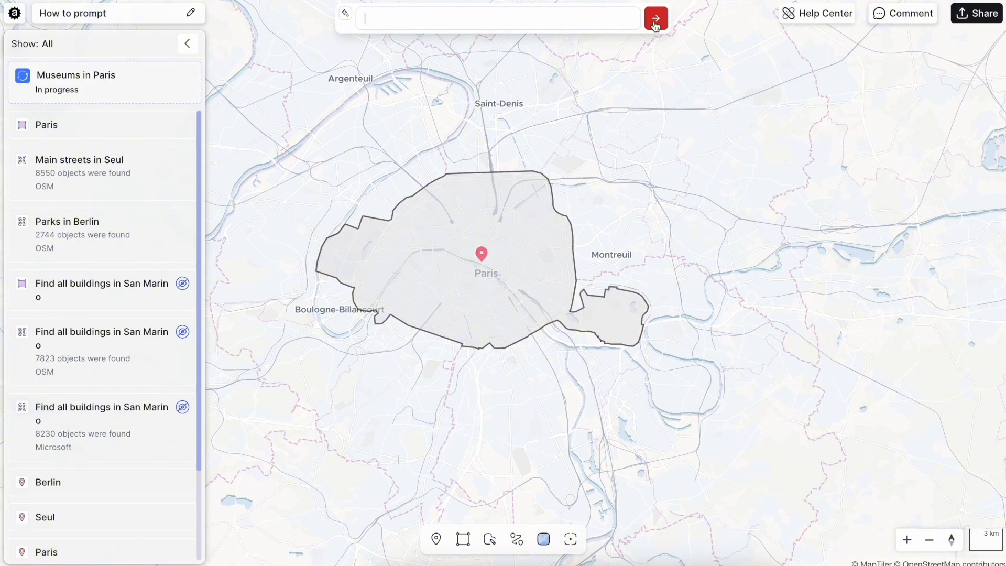
Hide the Paris area layer and inspect the attributes of individual museums on the map
scroll(485, 281, "up", 5)
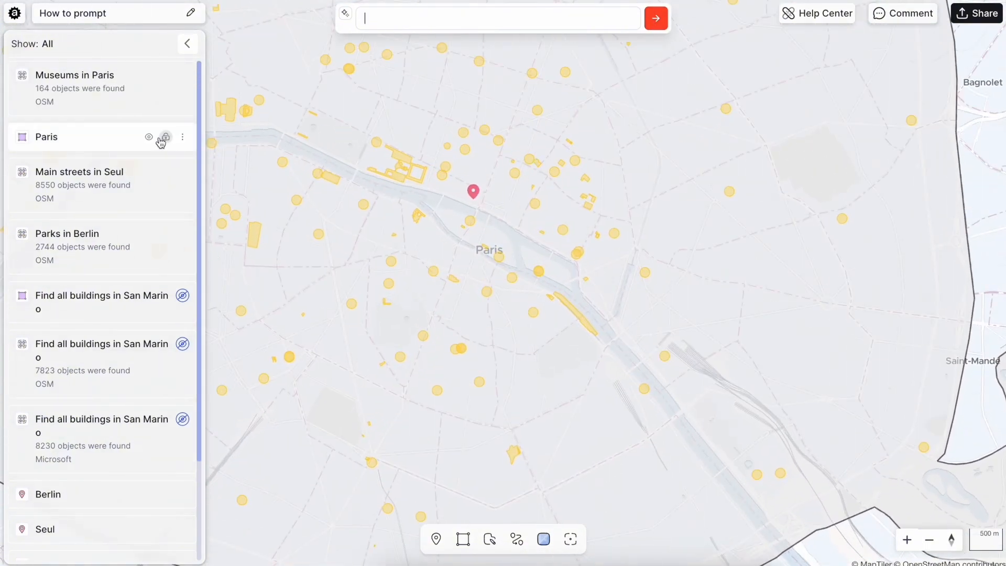
left_click(149, 136)
left_click(513, 175)
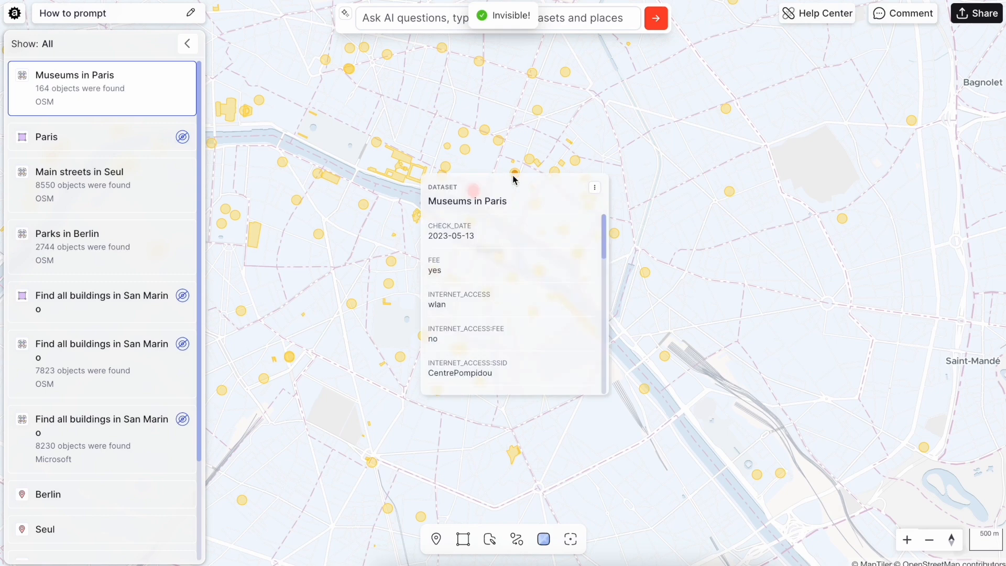
left_click(399, 357)
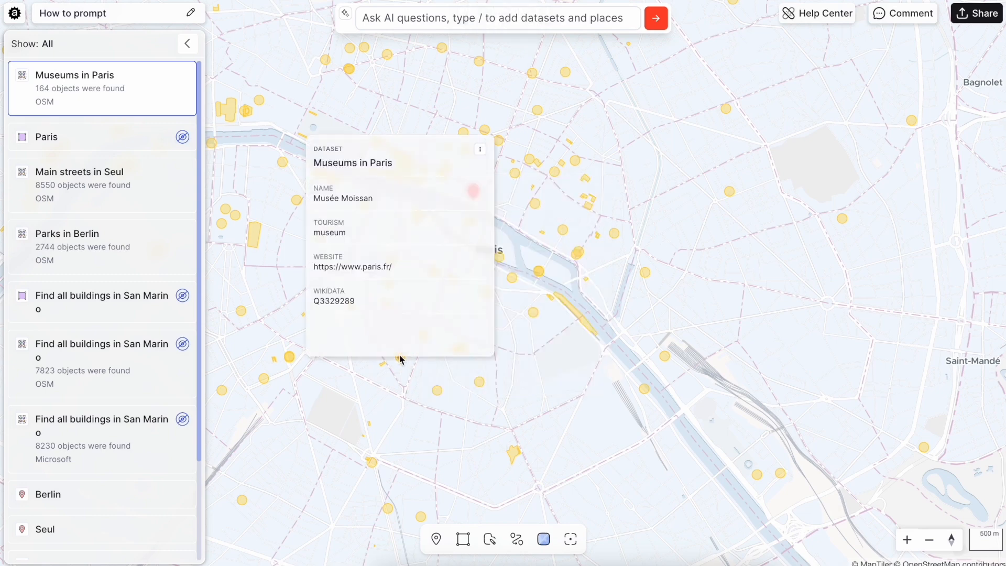
left_click(586, 300)
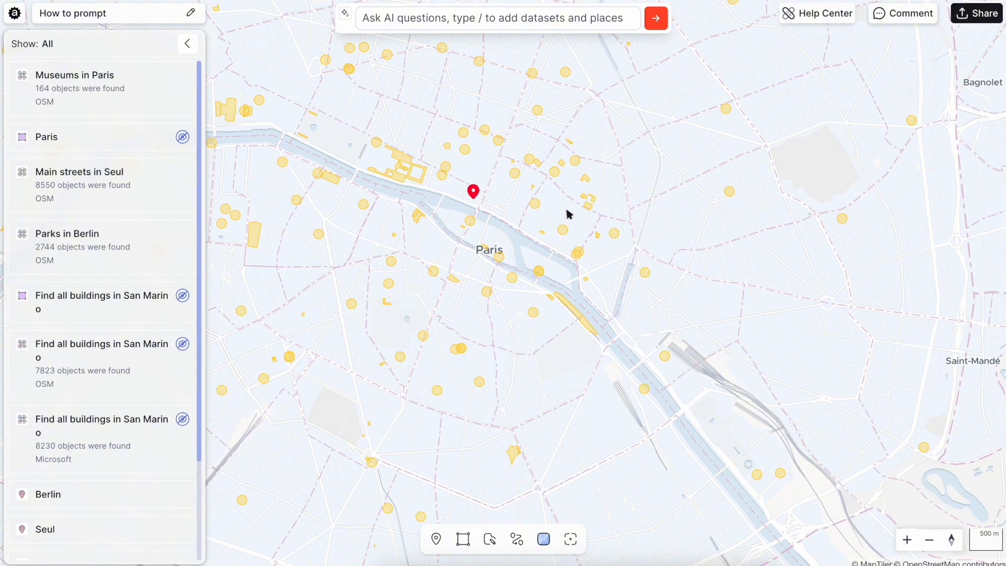
Drop a pin south of central Paris and ask the AI for cafes in 15 min walk around that pin
left_click(436, 539)
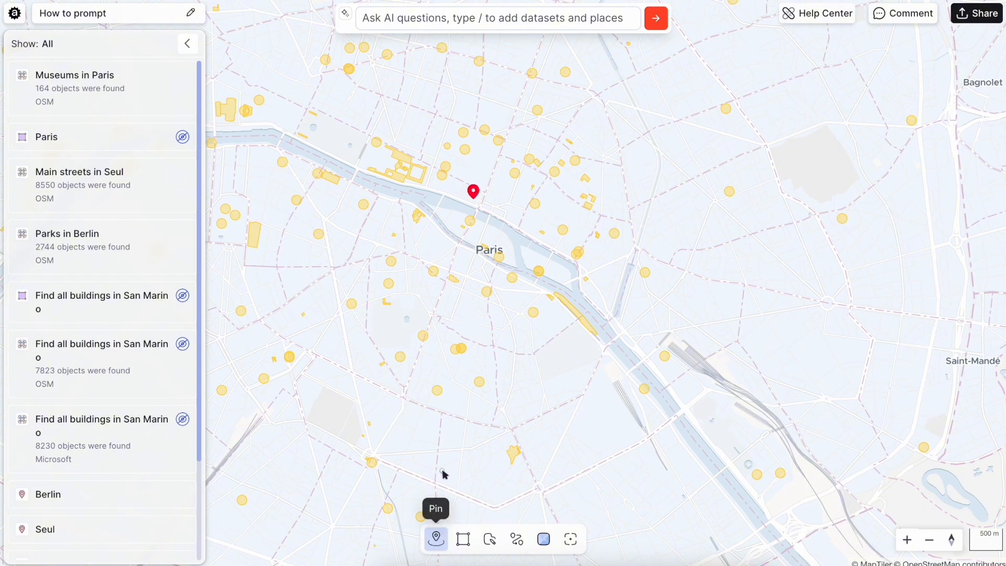
left_click(473, 326)
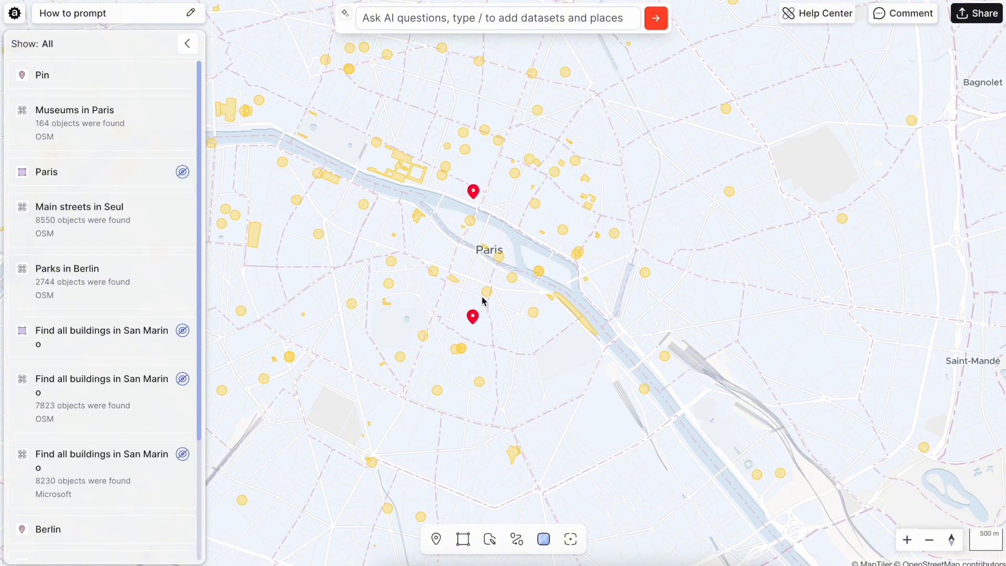
left_click(421, 23)
type("Cafes in 15 min walk aro")
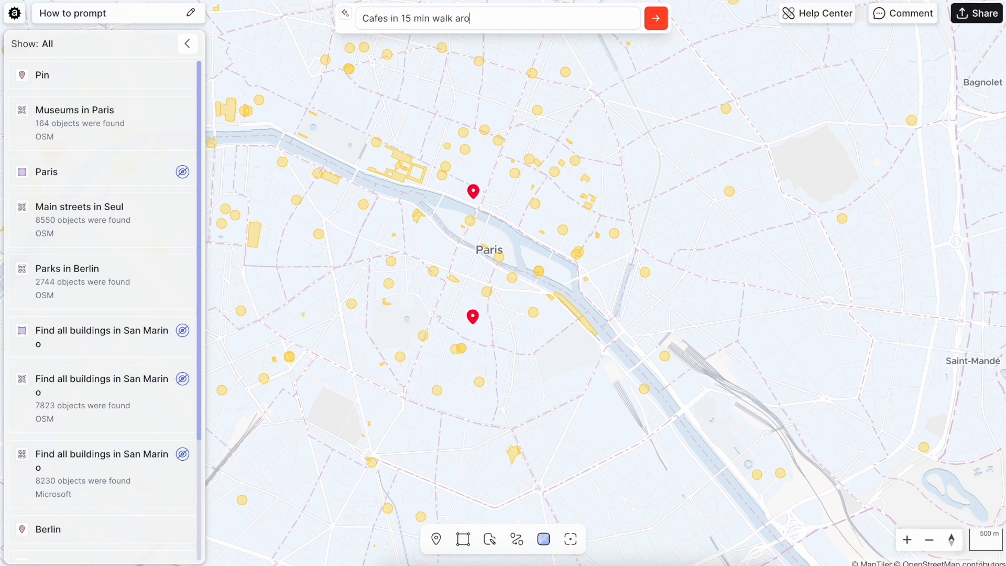
type("d")
left_click(478, 319)
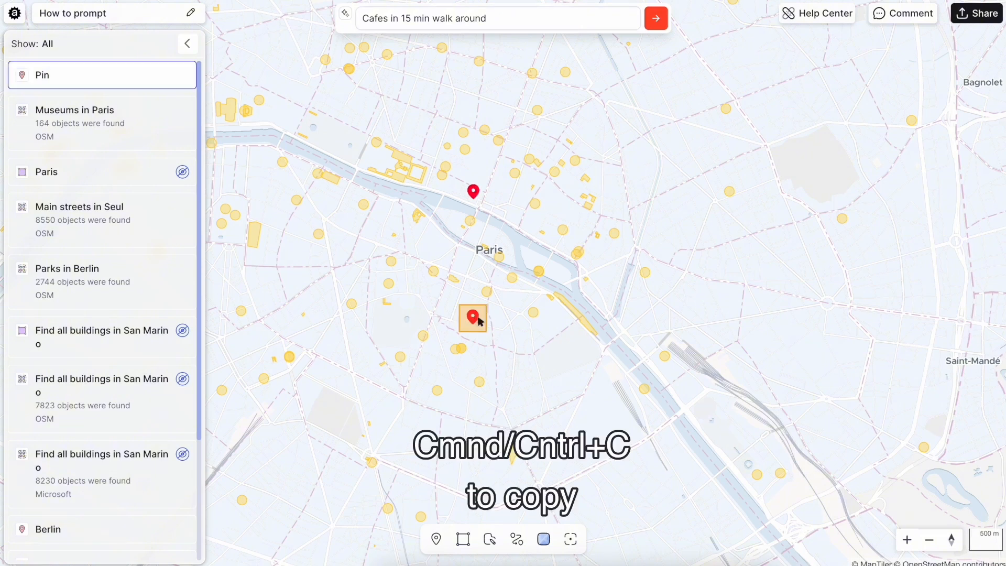
key("ctrl+c")
left_click(542, 17)
key("ctrl+v")
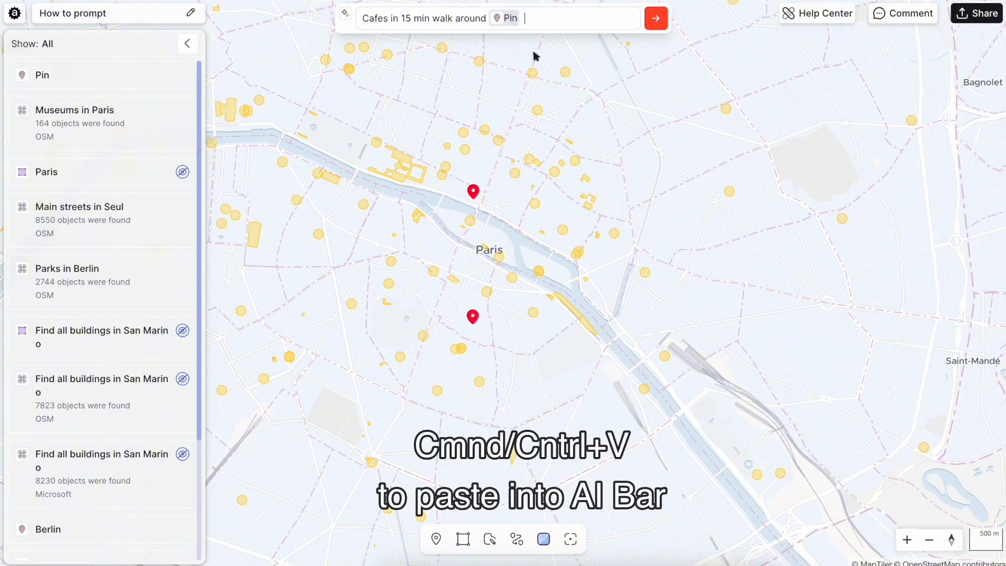
left_click(655, 18)
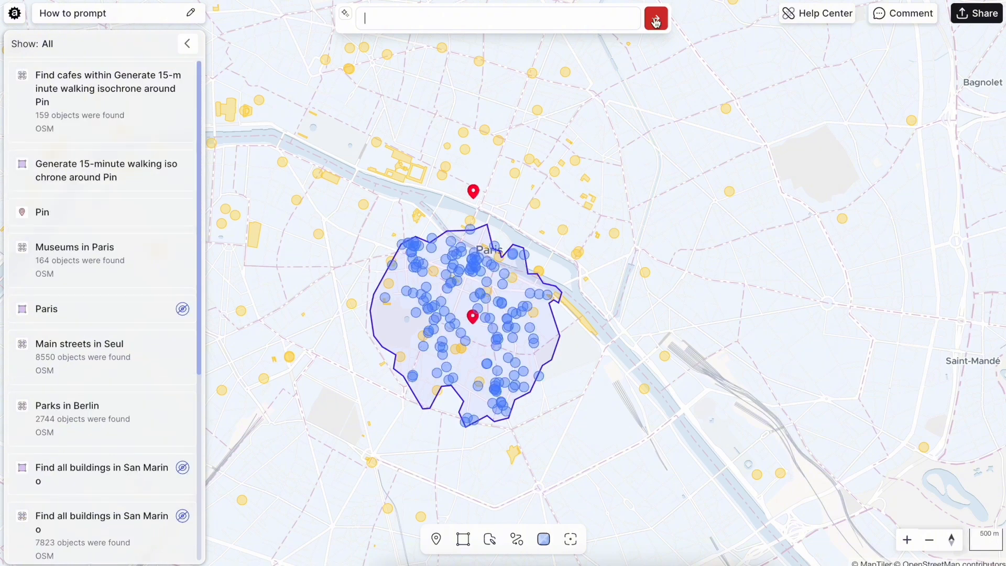
Inspect the attributes of individual cafes inside the walking area
scroll(511, 359, "up", 5)
left_click(506, 358)
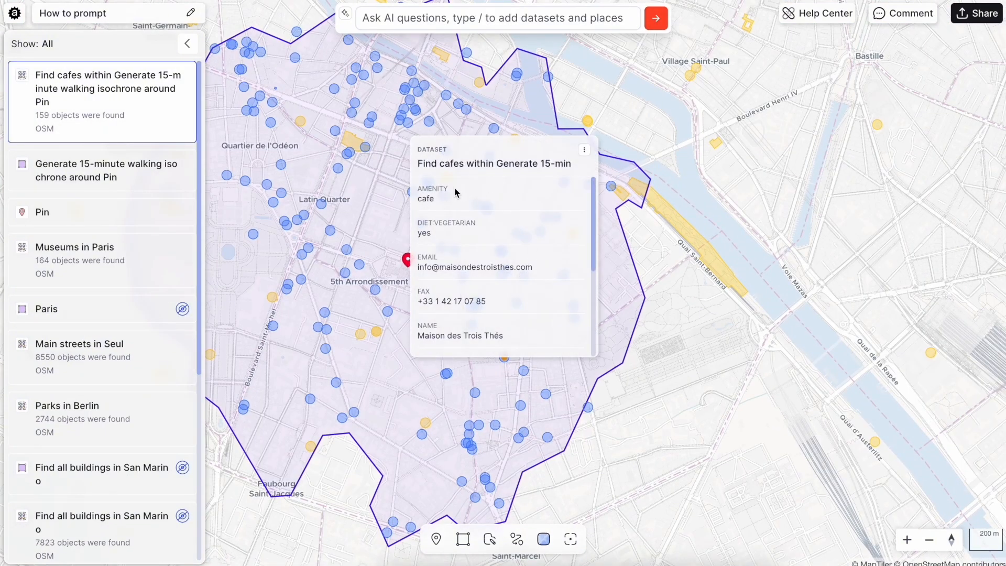
left_click(288, 286)
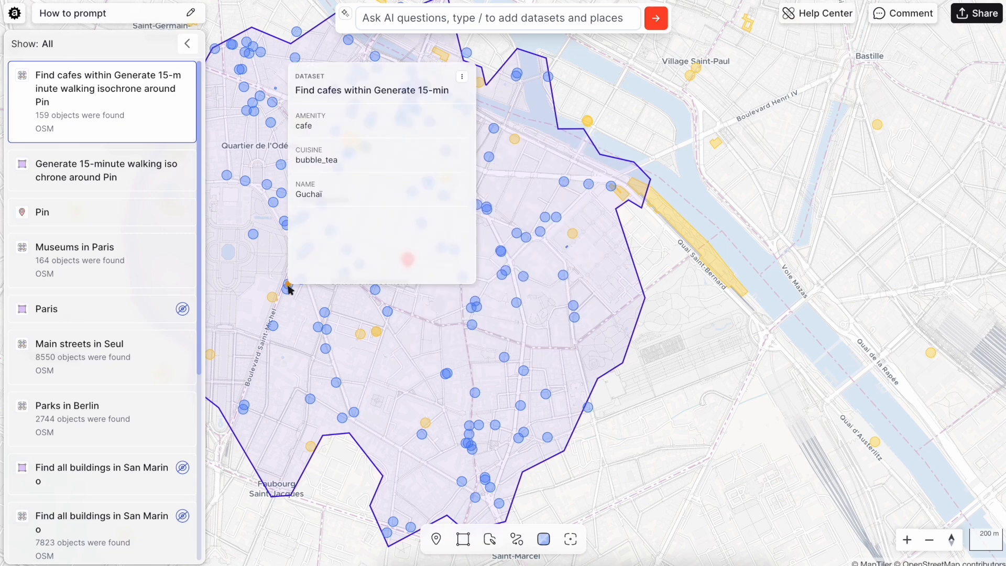
left_click(310, 399)
left_click(642, 470)
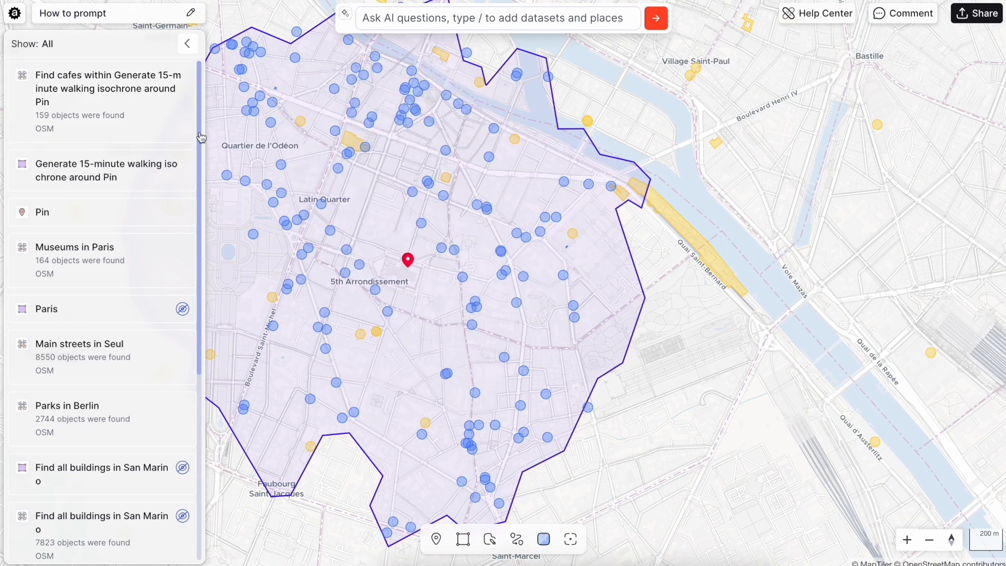
Go to the Basel place and ask the AI for a 300m buffer around bus stops in Basel
scroll(134, 393, "down", 1)
scroll(133, 393, "down", 9)
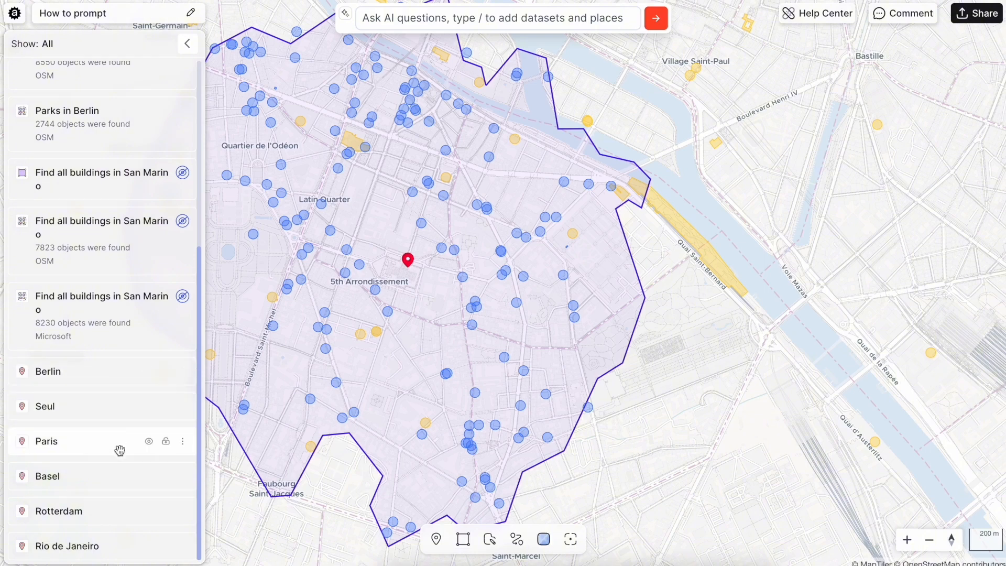
left_click(112, 478)
scroll(524, 323, "down", 3)
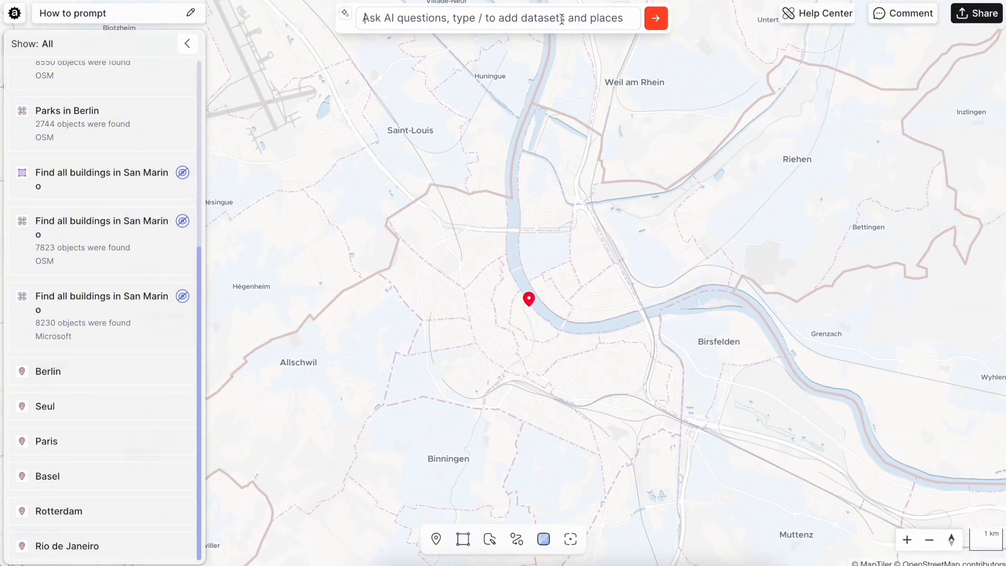
left_click(561, 19)
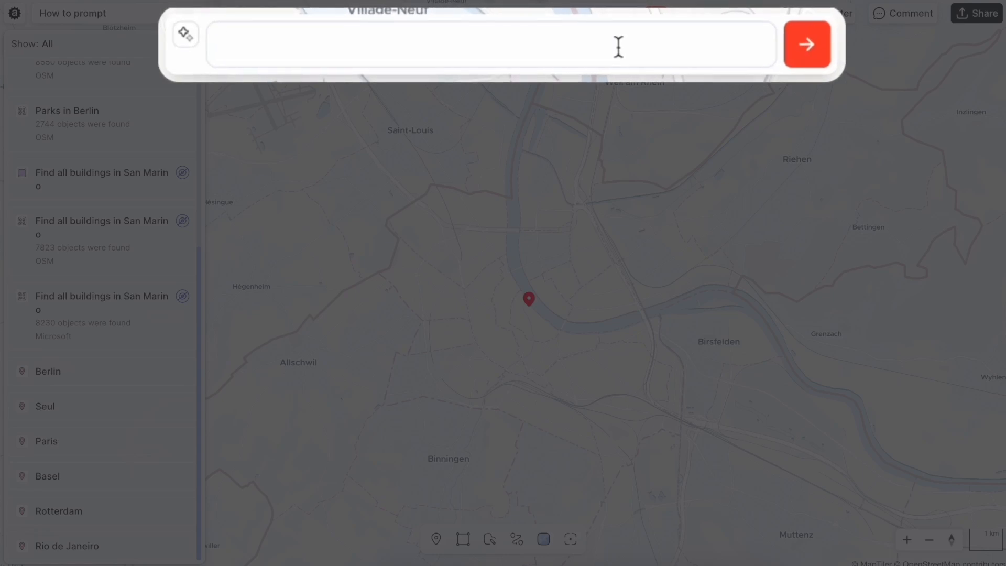
type("300m buffe")
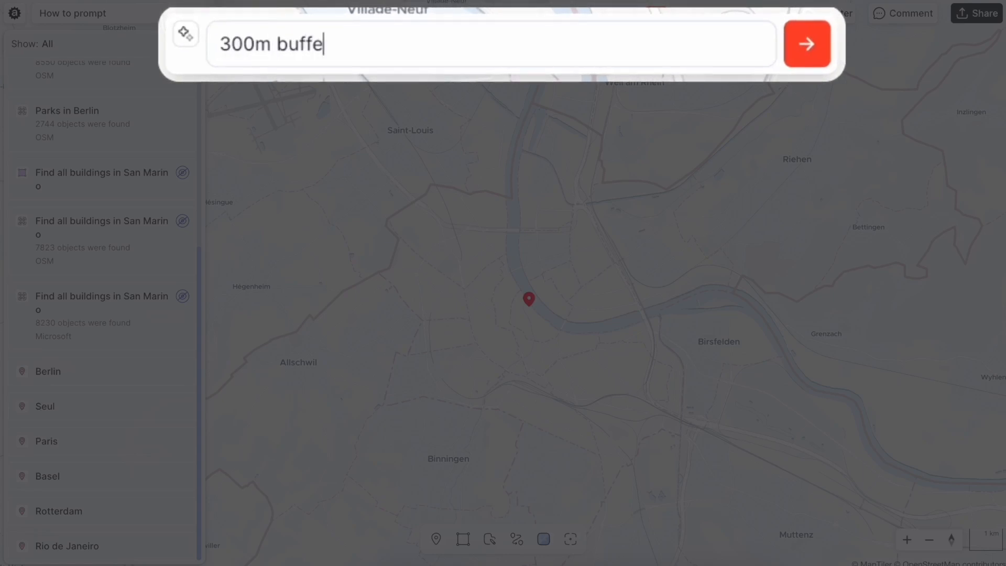
type("r around bus ")
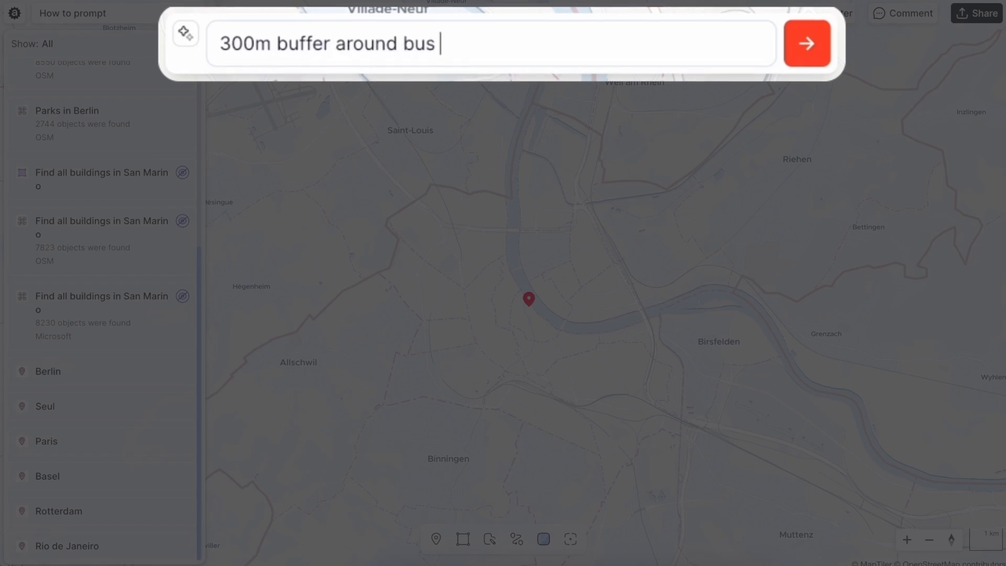
type("stops in Basel")
key("Return")
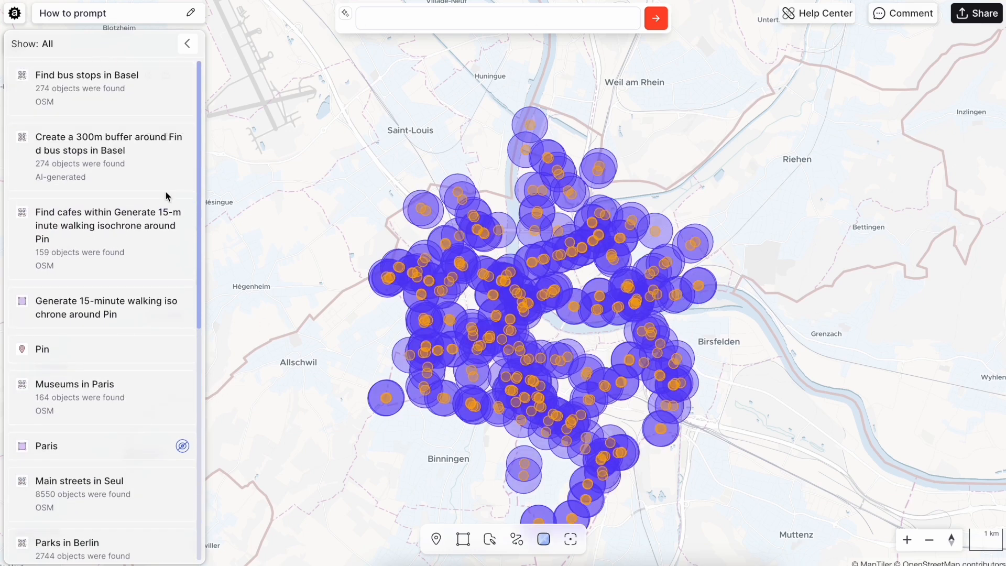
Inspect the attributes of a Basel bus stop and its buffer circle
scroll(523, 365, "up", 5)
left_click(522, 302)
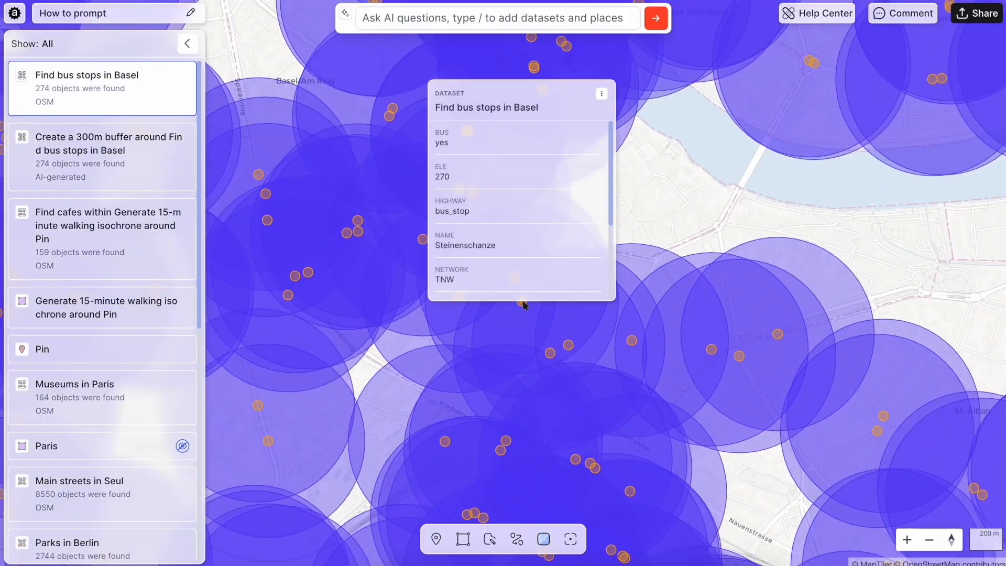
scroll(531, 223, "down", 3)
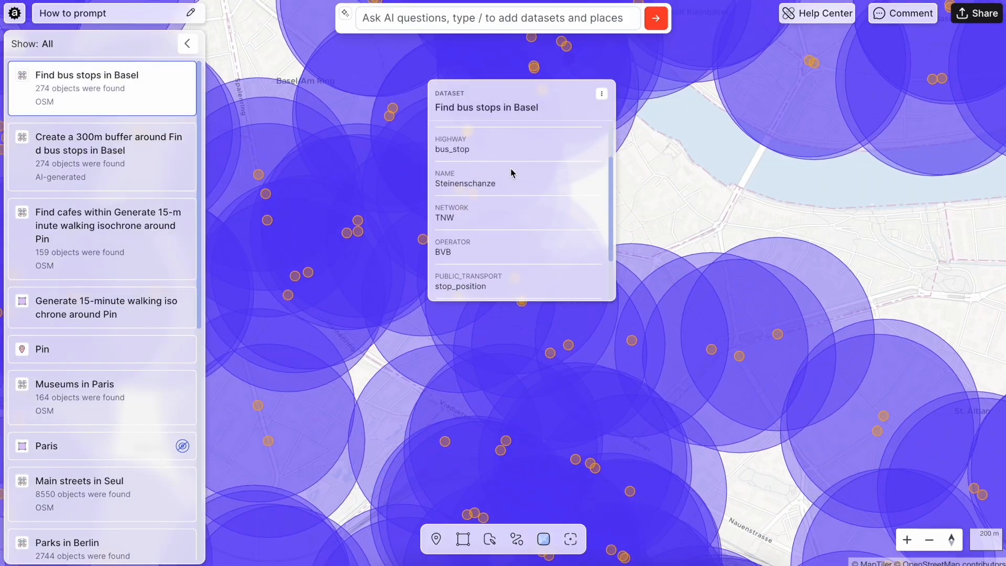
left_click(507, 353)
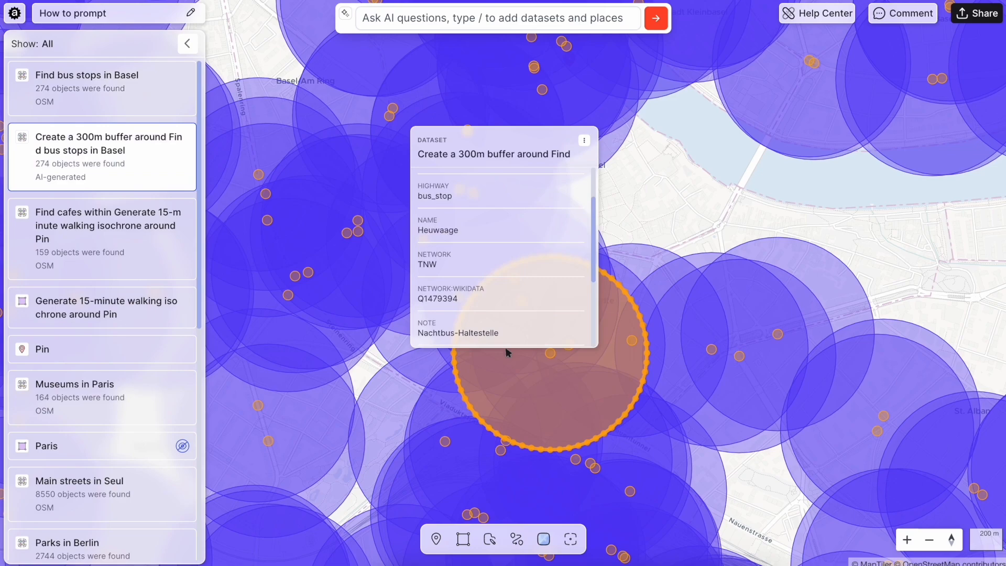
left_click(648, 227)
scroll(648, 220, "down", 5)
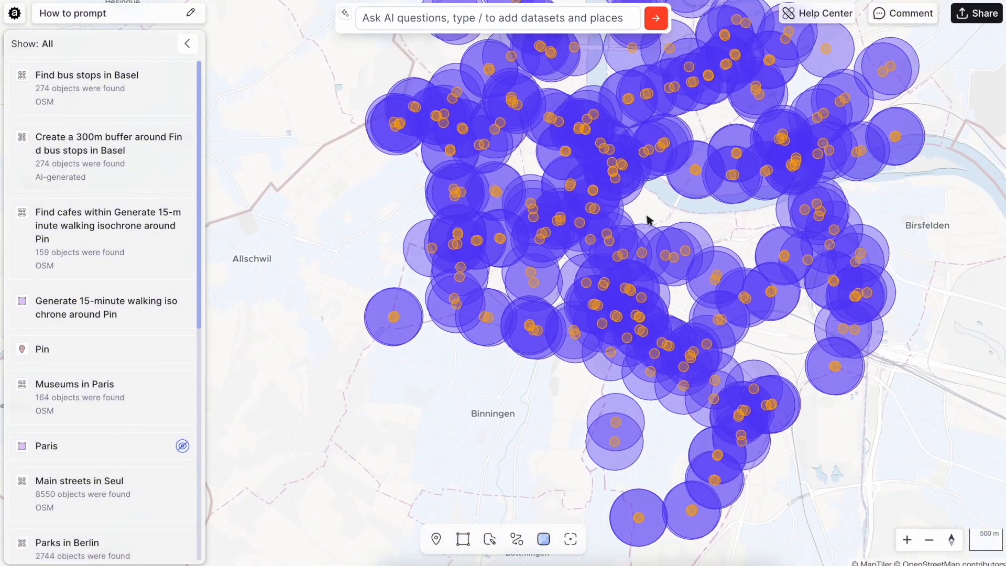
scroll(647, 220, "down", 2)
scroll(452, 272, "down", 10)
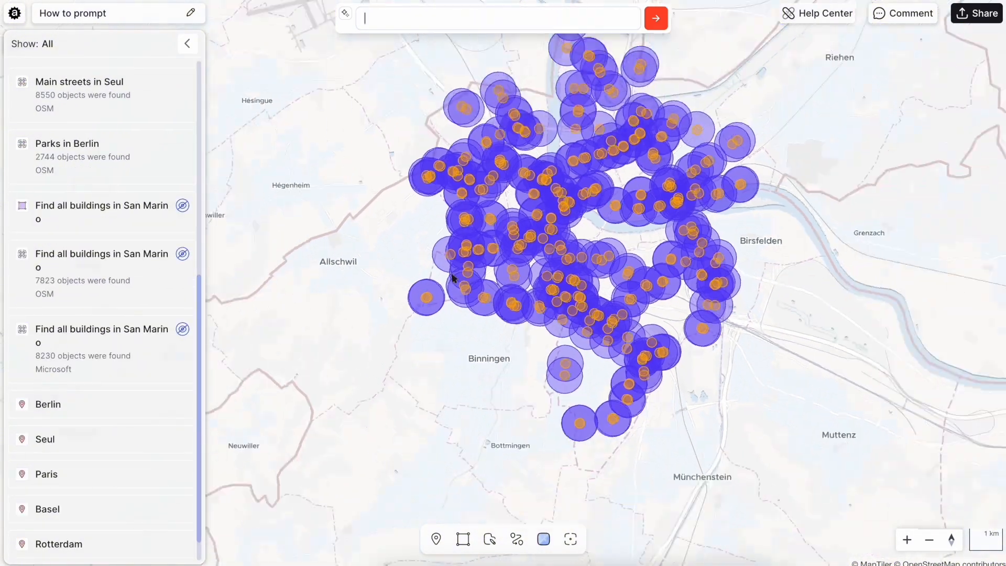
scroll(451, 275, "down", 10)
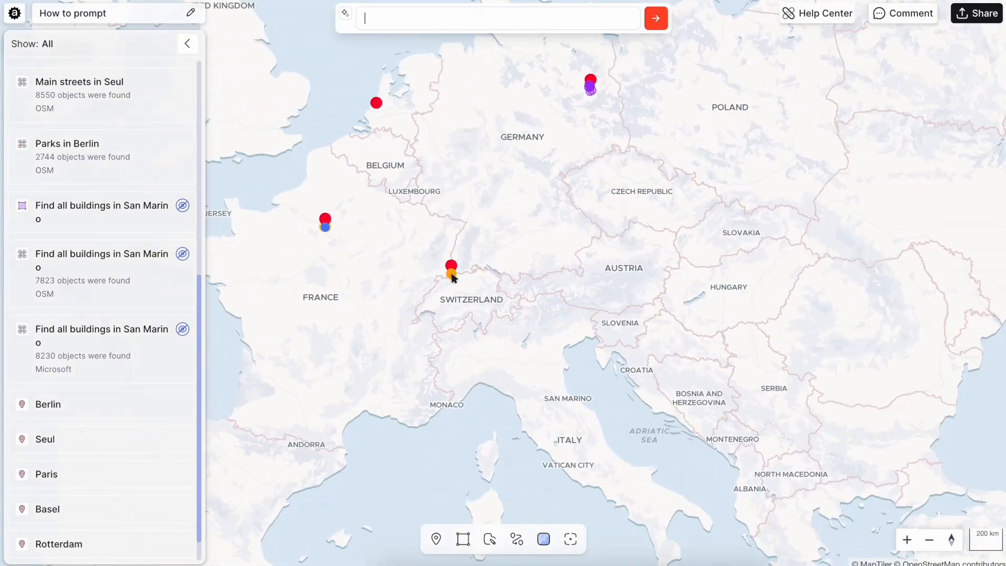
Go to León and ask the AI for a 5 min walk around bike parking in Leon
left_click_drag(351, 406, 623, 241)
scroll(433, 252, "up", 5)
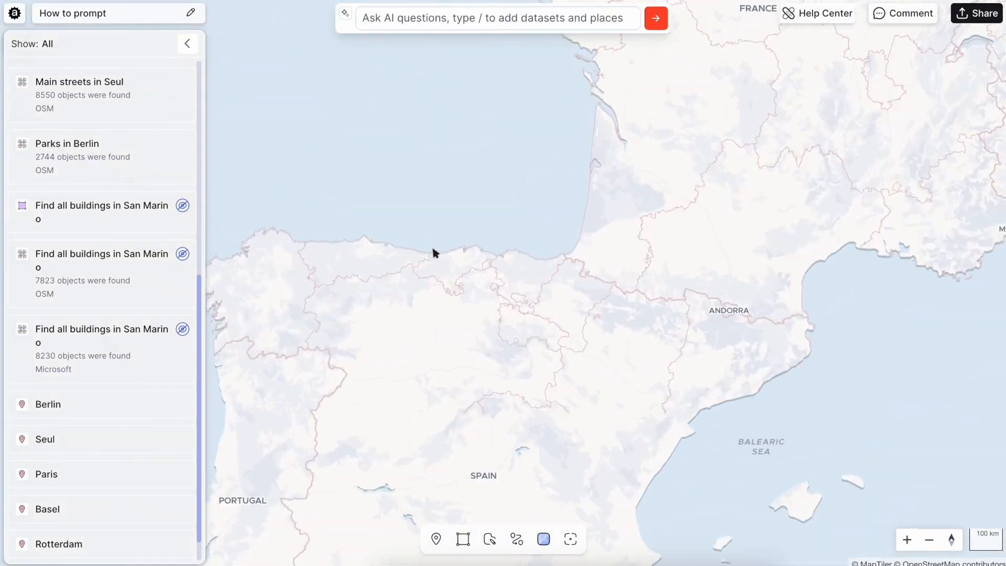
scroll(302, 453, "up", 8)
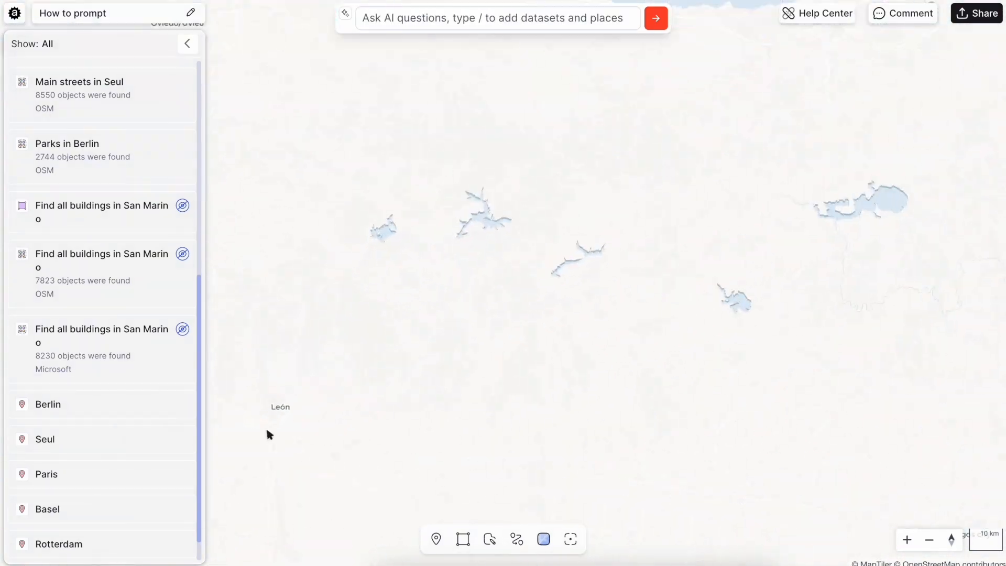
left_click(527, 20)
type("5 min")
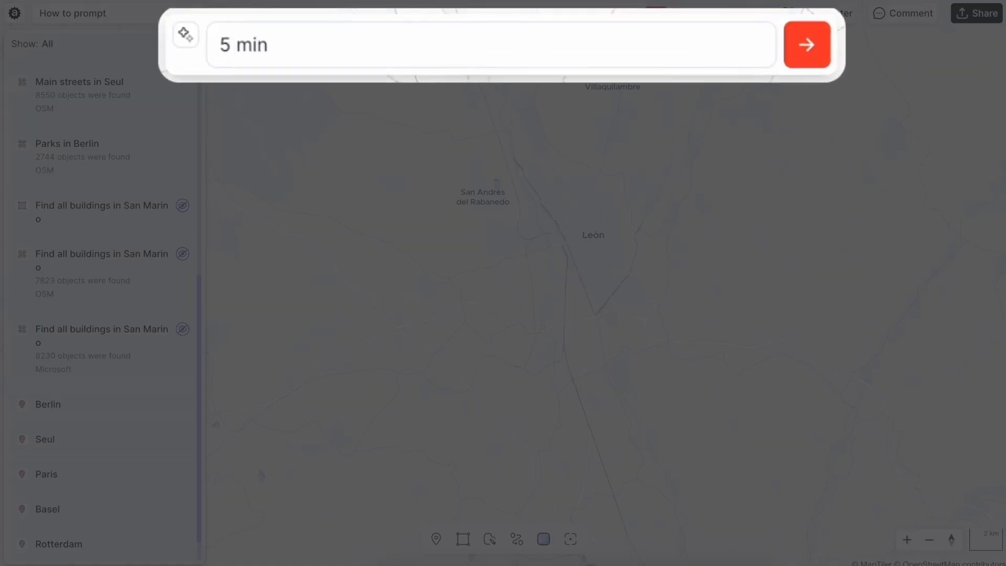
type(" walk around bike parking in Leon")
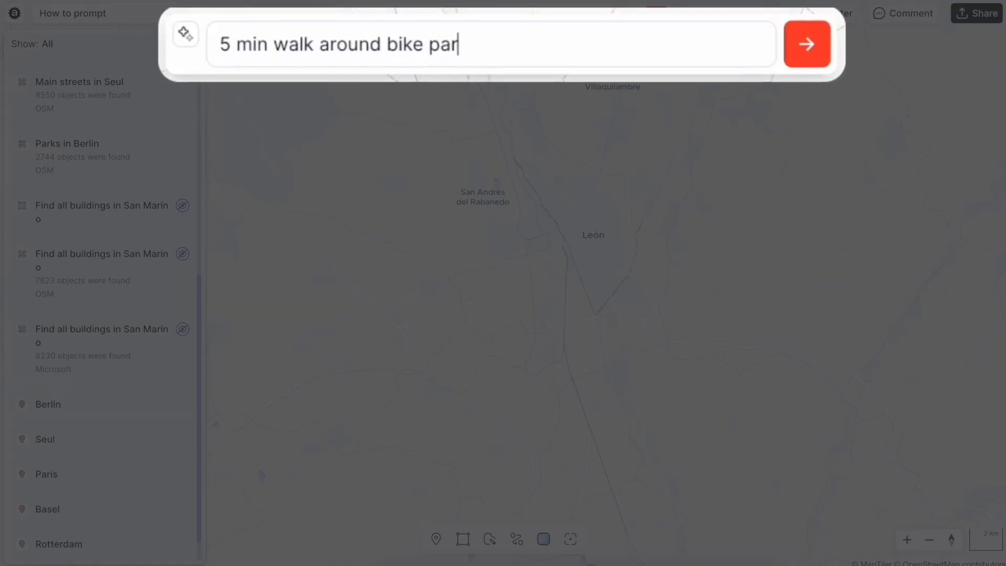
key("Return")
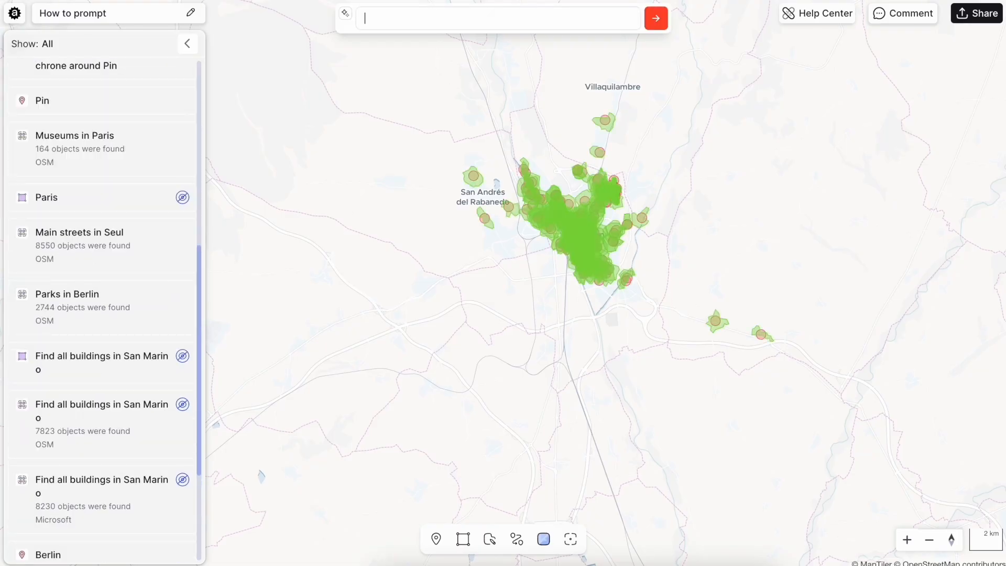
Move the bike parking in Leon layer above the 5-minute walking isochrone layer
scroll(590, 200, "up", 8)
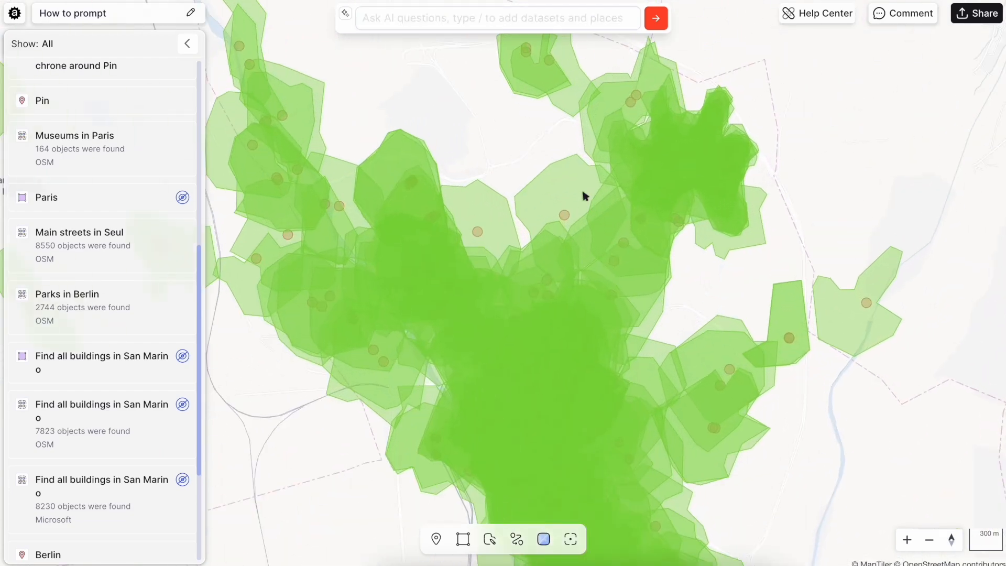
scroll(129, 101, "up", 6)
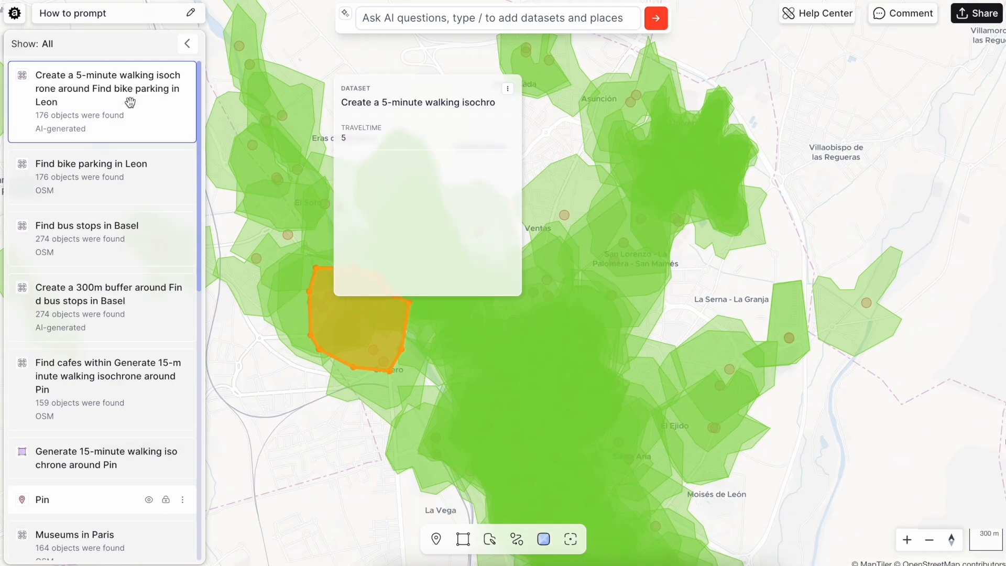
left_click_drag(112, 165, 122, 57)
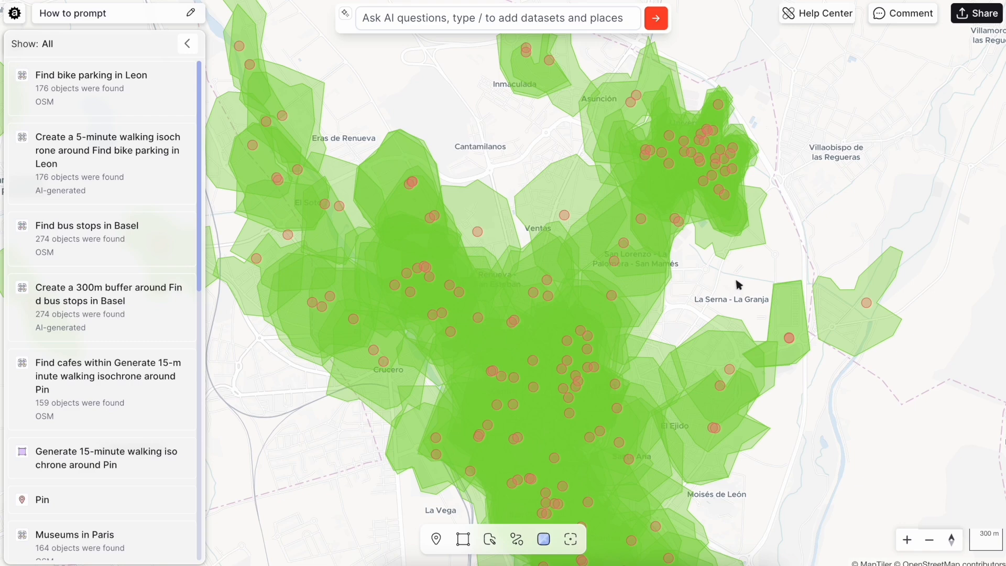
Go to the Rotterdam place and ask the AI for the density of cafes in Rotterdam
scroll(135, 444, "down", 10)
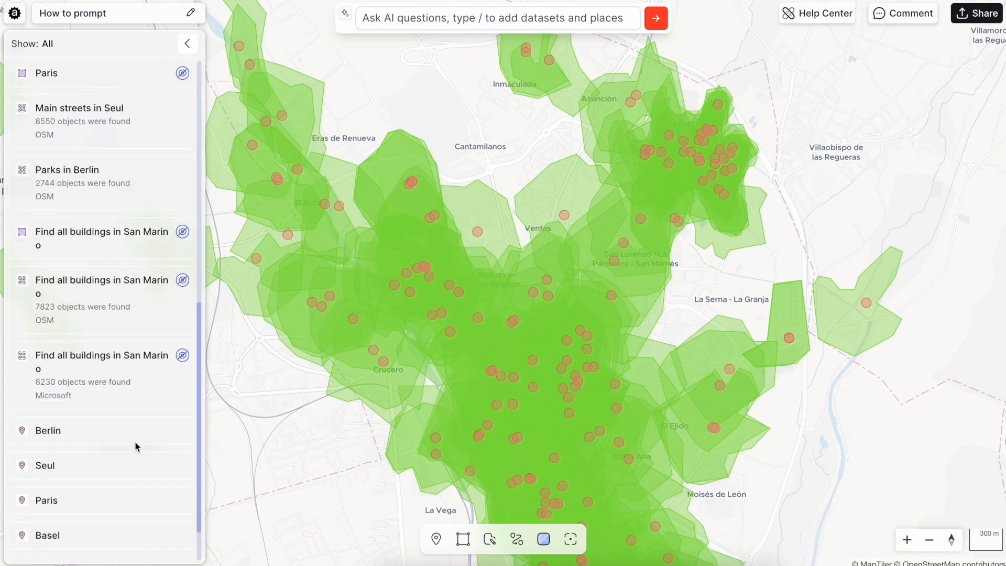
left_click(117, 511)
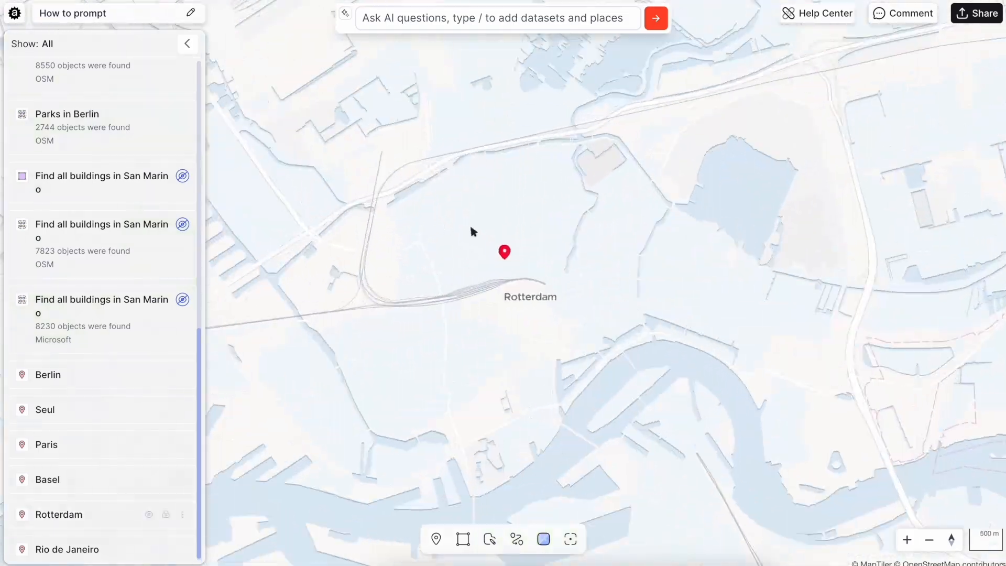
left_click(515, 18)
type("Density ")
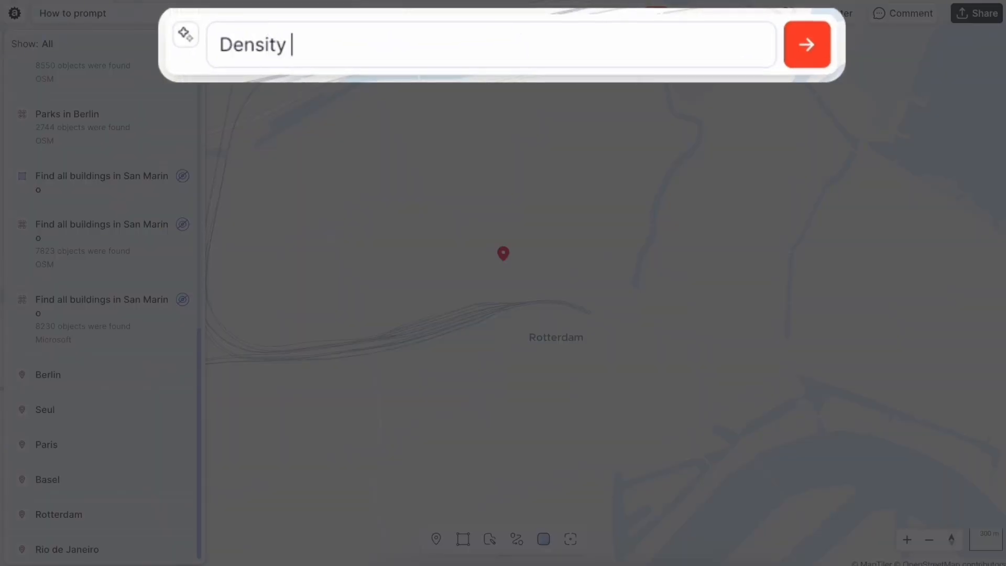
type("of cafes in R")
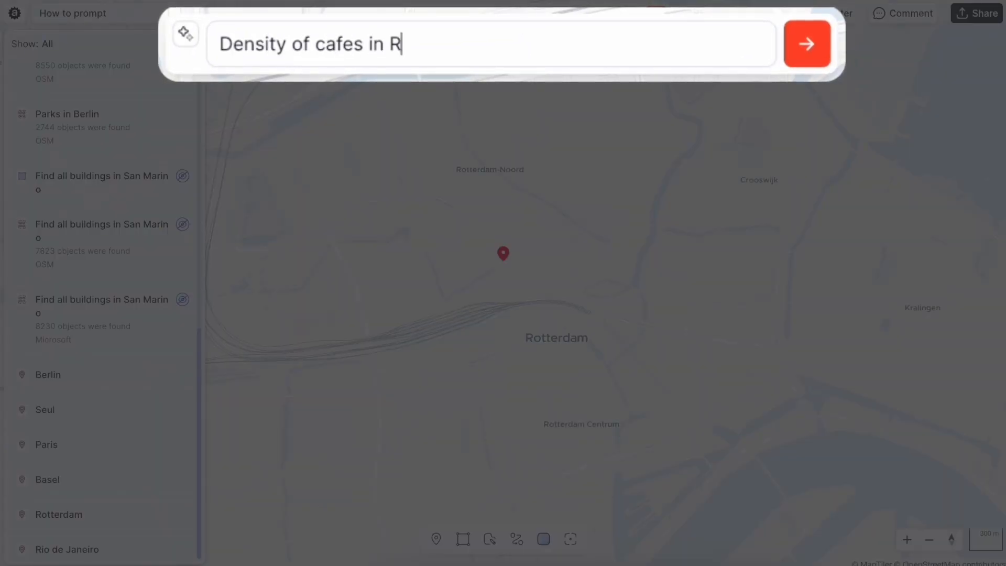
type("otterdam")
key("Return")
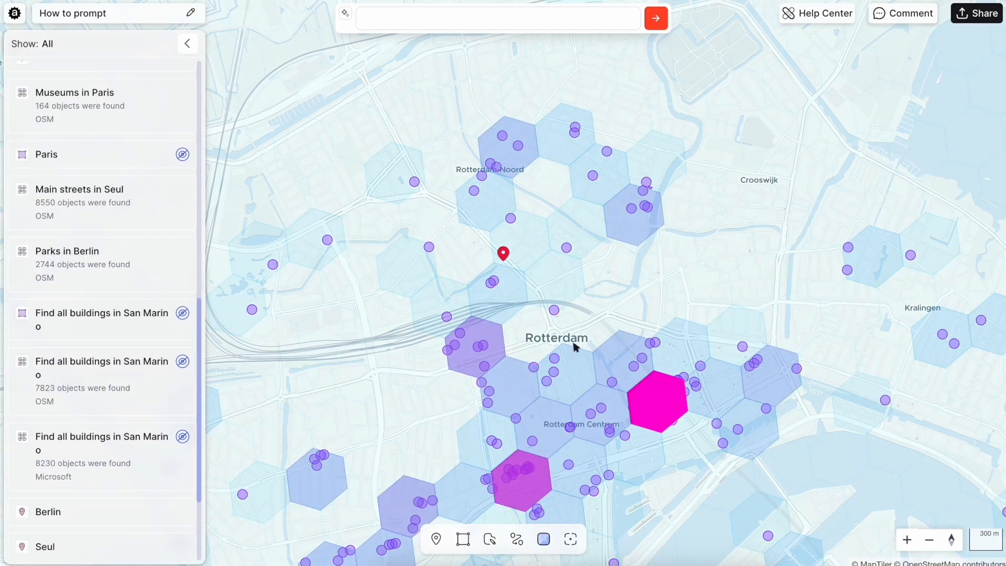
Inspect the cafe counts of several density hexagons in central Rotterdam
left_click_drag(575, 347, 563, 121)
left_click(662, 167)
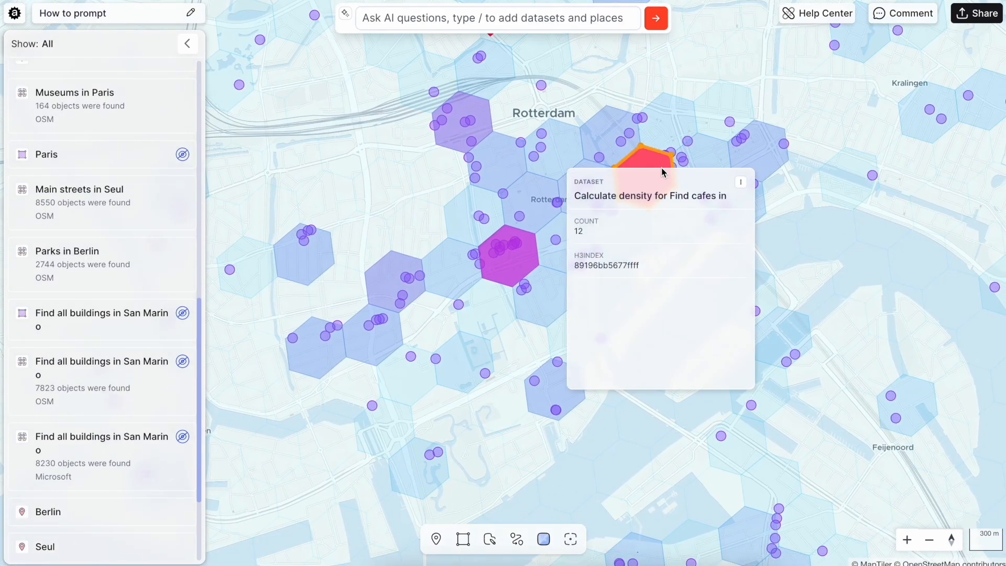
left_click(524, 268)
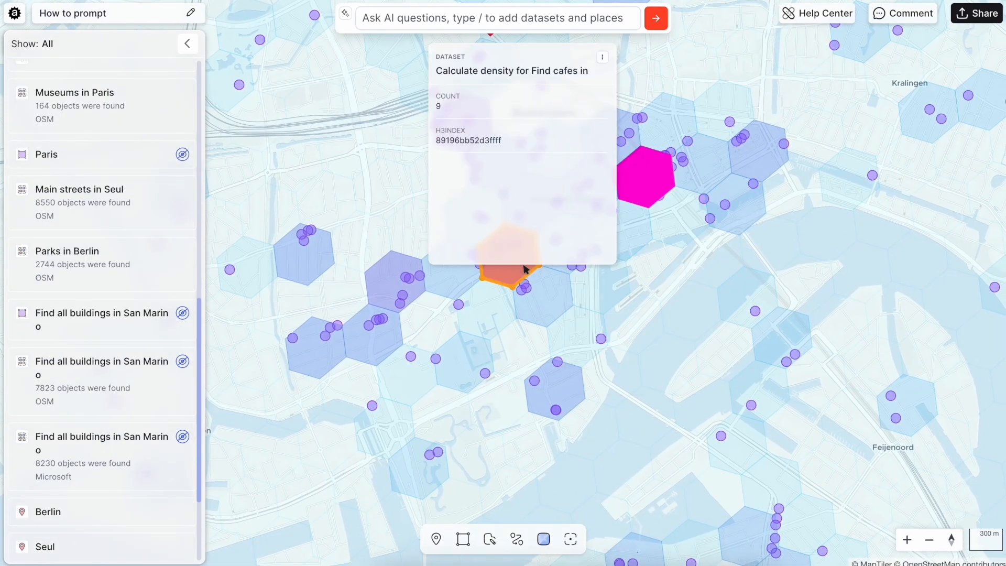
left_click(385, 300)
scroll(406, 385, "down", 5)
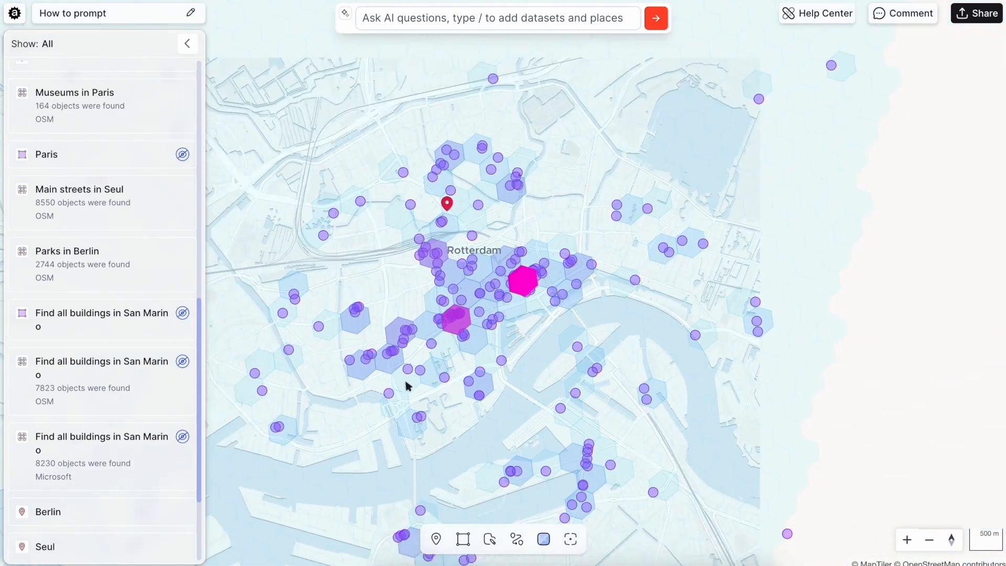
Hide the Find cafes in Rotterdam layer
scroll(158, 93, "up", 10)
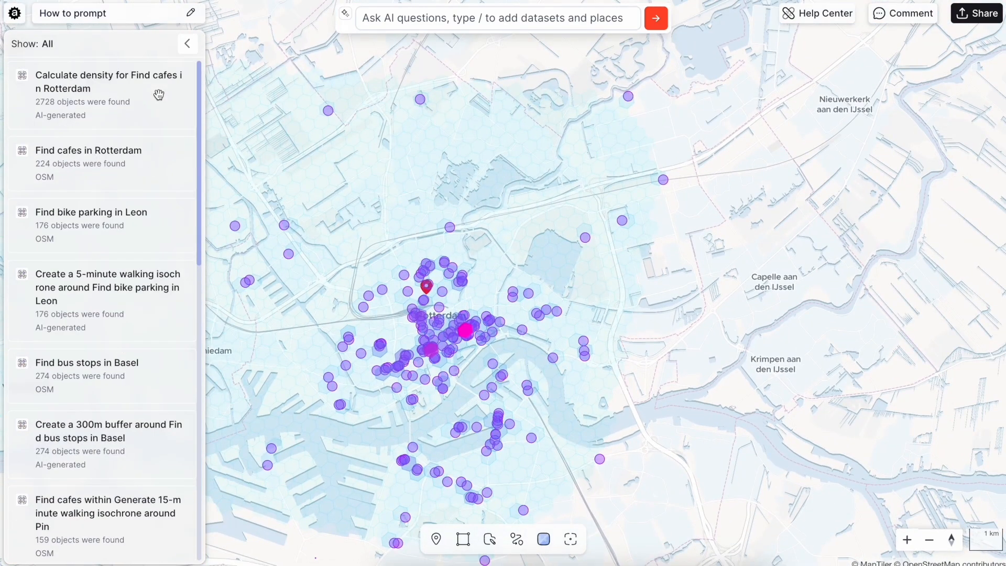
left_click(150, 149)
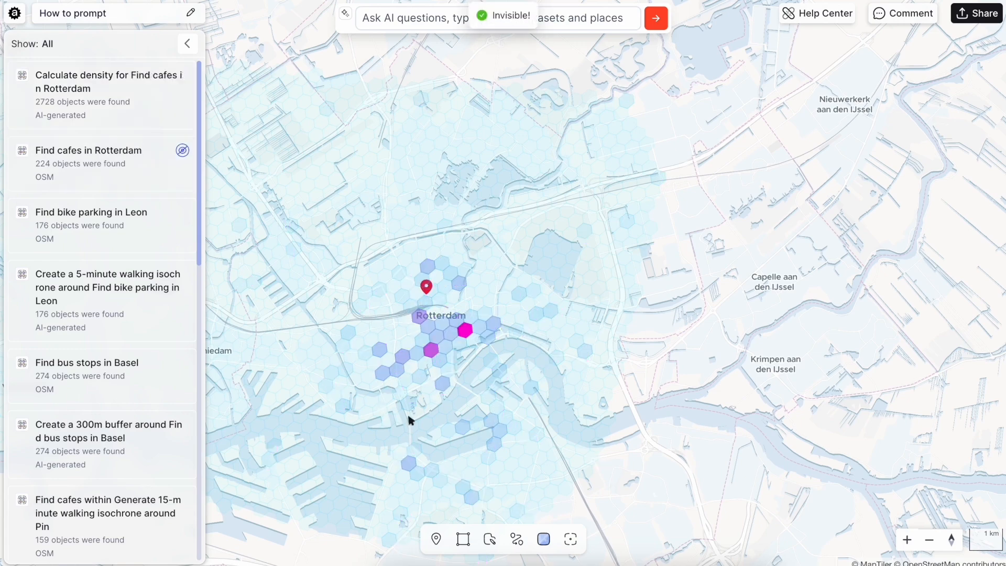
left_click_drag(407, 416, 437, 371)
Go to the Rio de Janeiro place and ask the AI for population in Rio de Janeiro
scroll(100, 315, "down", 15)
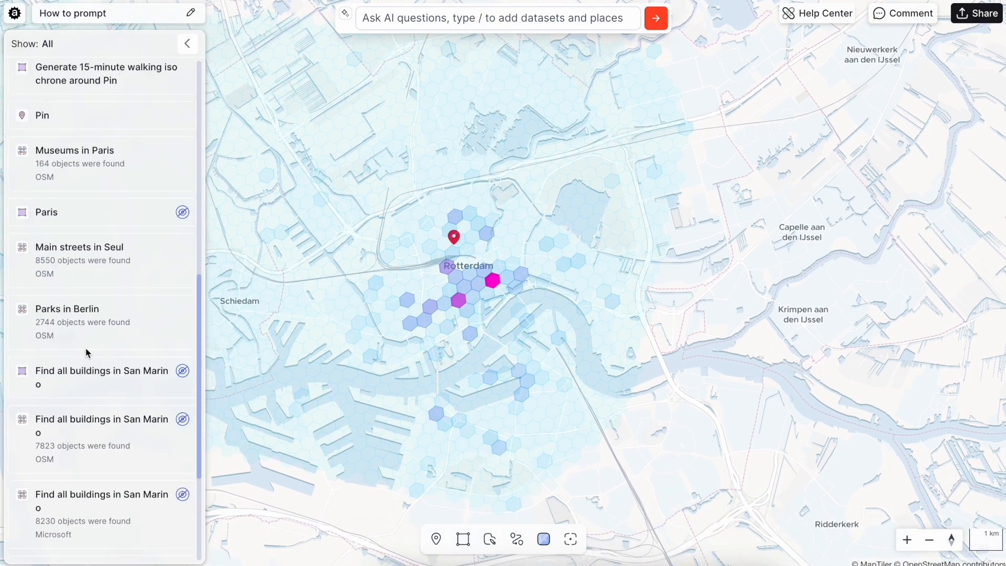
left_click(67, 545)
left_click(528, 19)
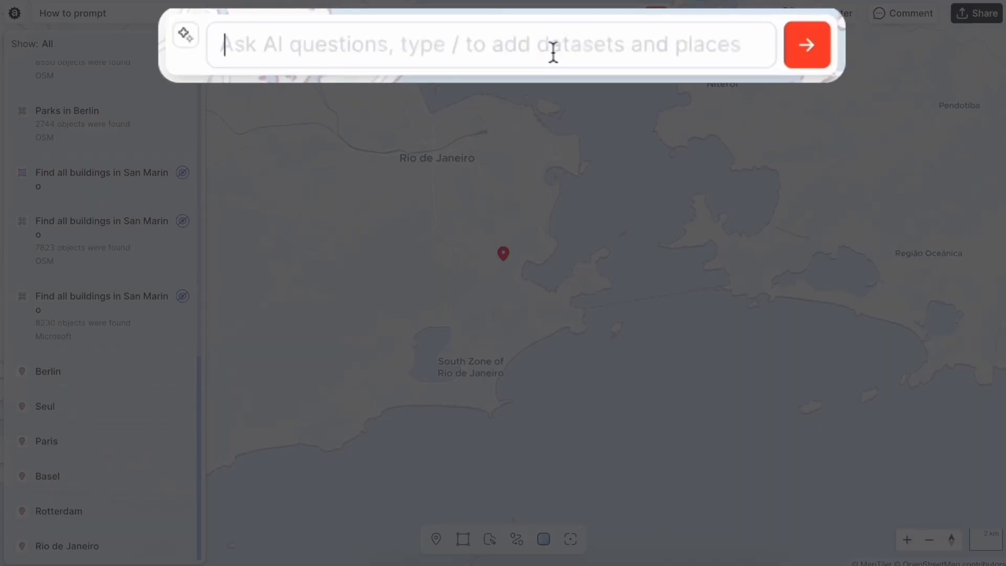
type("Population in Rii")
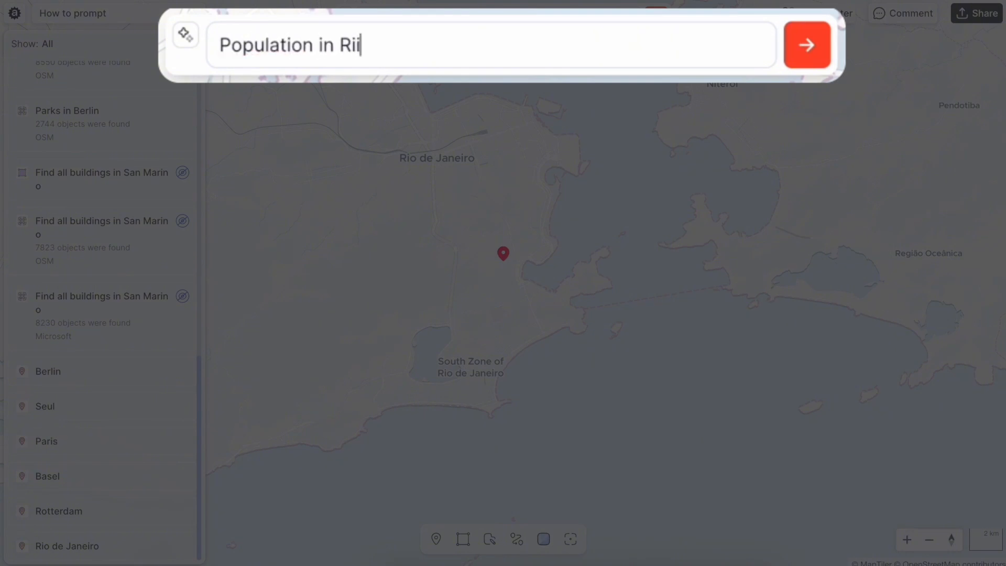
key("BackSpace")
type("o de Jane")
type("iro")
key("Return")
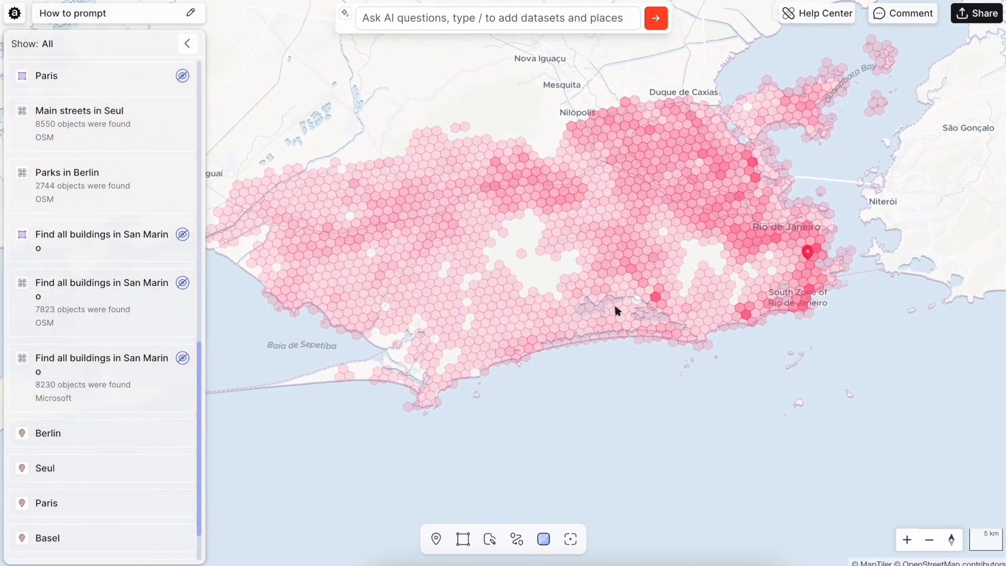
Inspect the population values of several hexagons around Rio de Janeiro
scroll(792, 289, "up", 5)
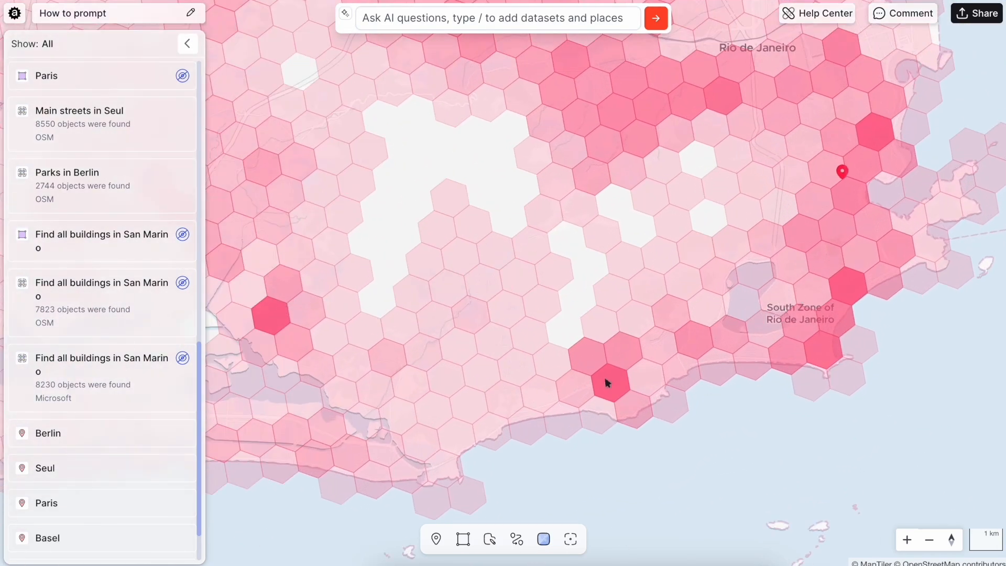
left_click(866, 291)
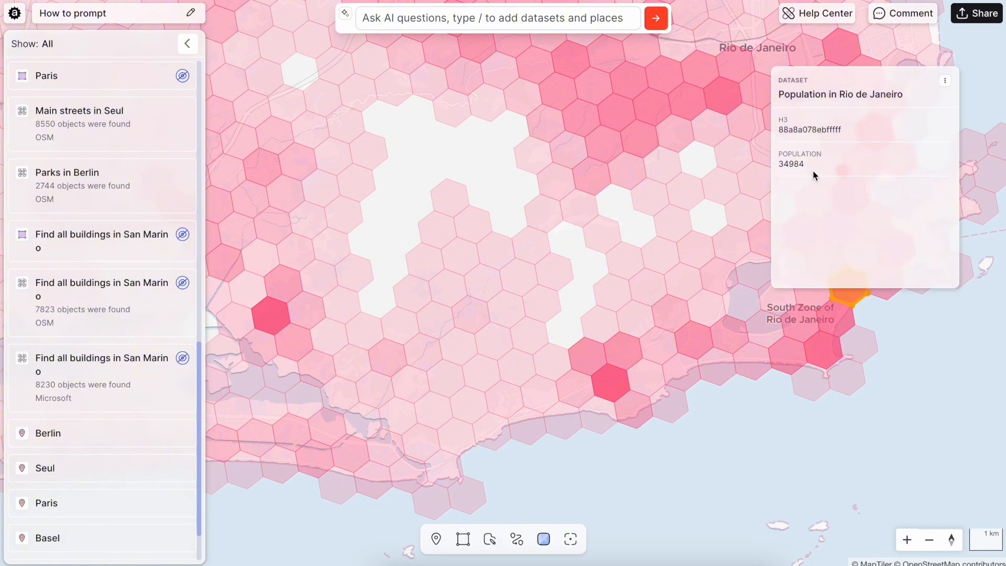
left_click(734, 398)
left_click(605, 381)
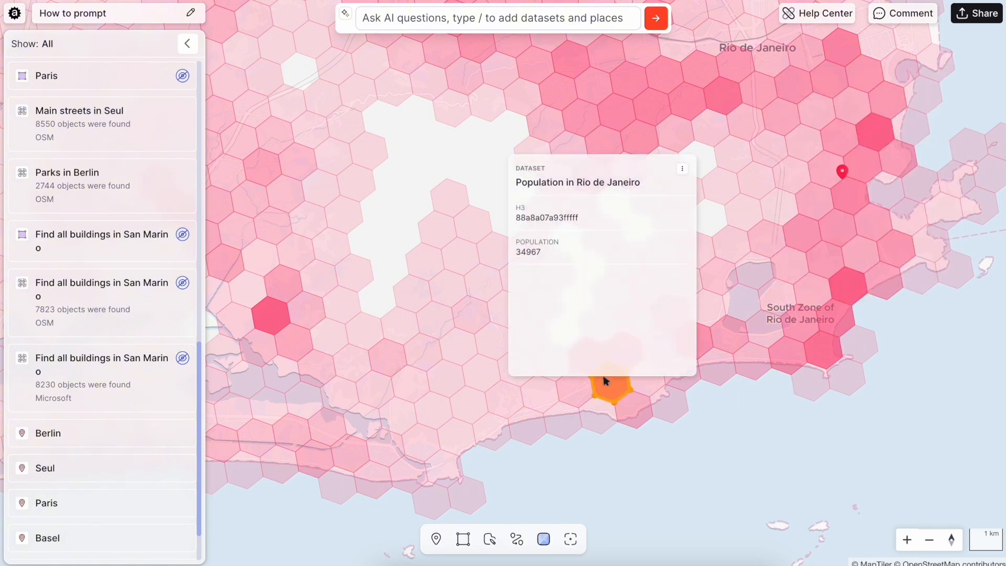
left_click(591, 447)
left_click(459, 204)
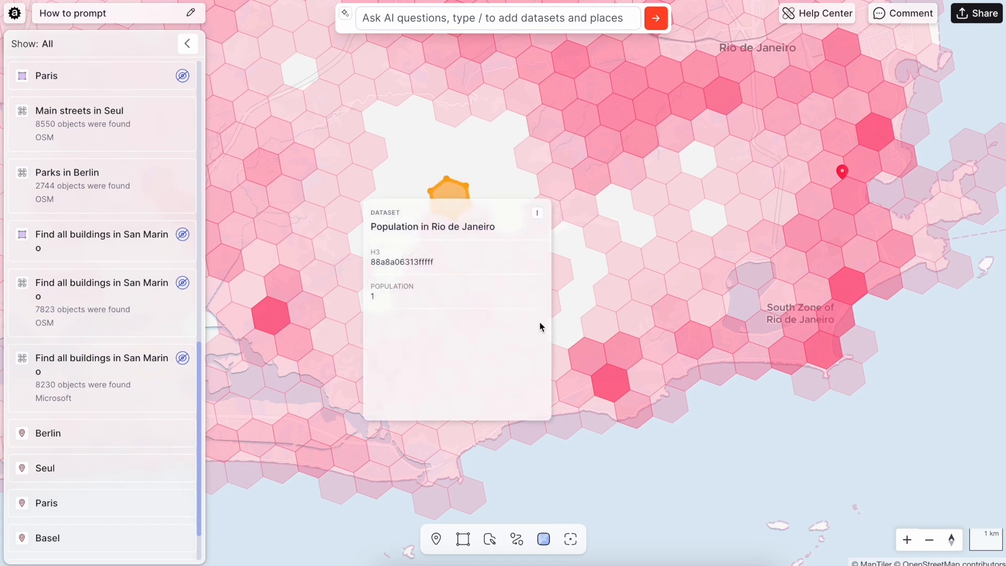
left_click(557, 445)
scroll(557, 444, "down", 5)
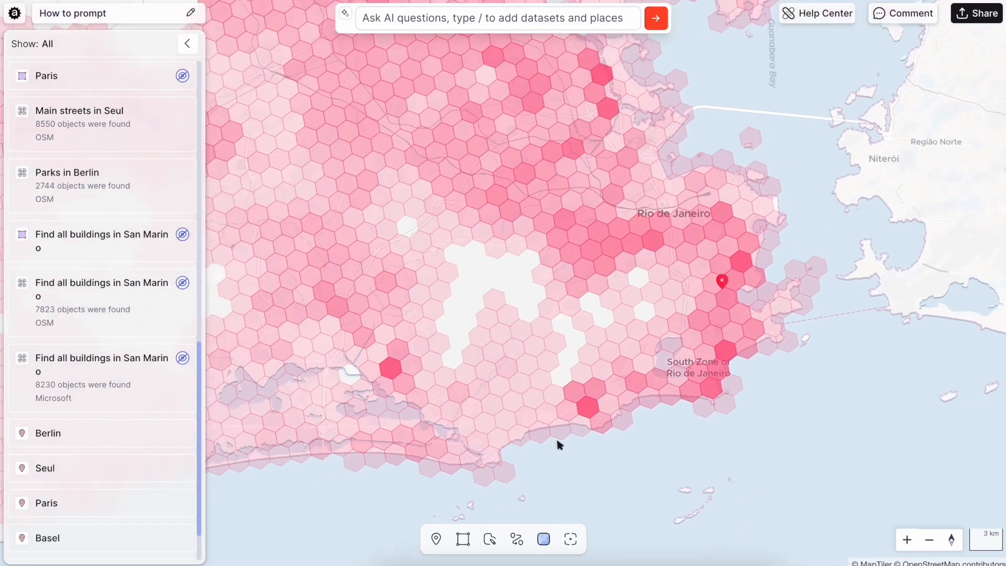
left_click_drag(557, 445, 669, 384)
Ask the AI for population over 10000 people in the Population in Rio de Janeiro dataset, referenced with a slash
left_click(518, 18)
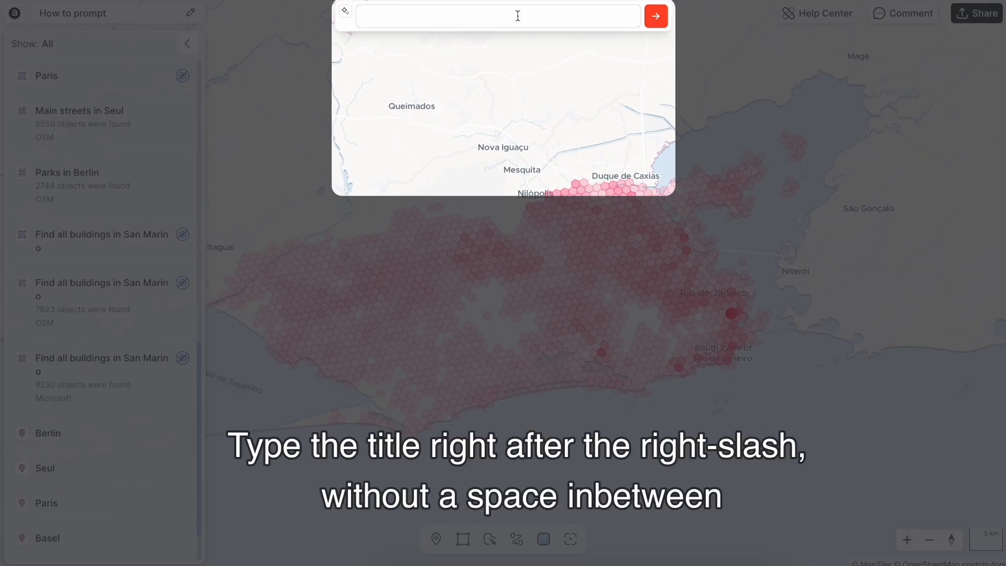
type("Population")
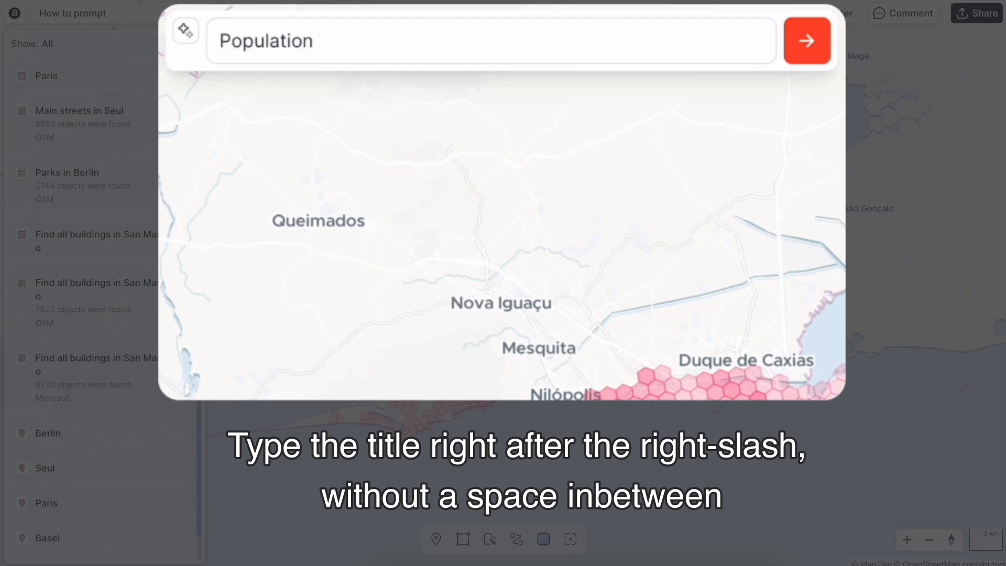
type(" over 10000 ")
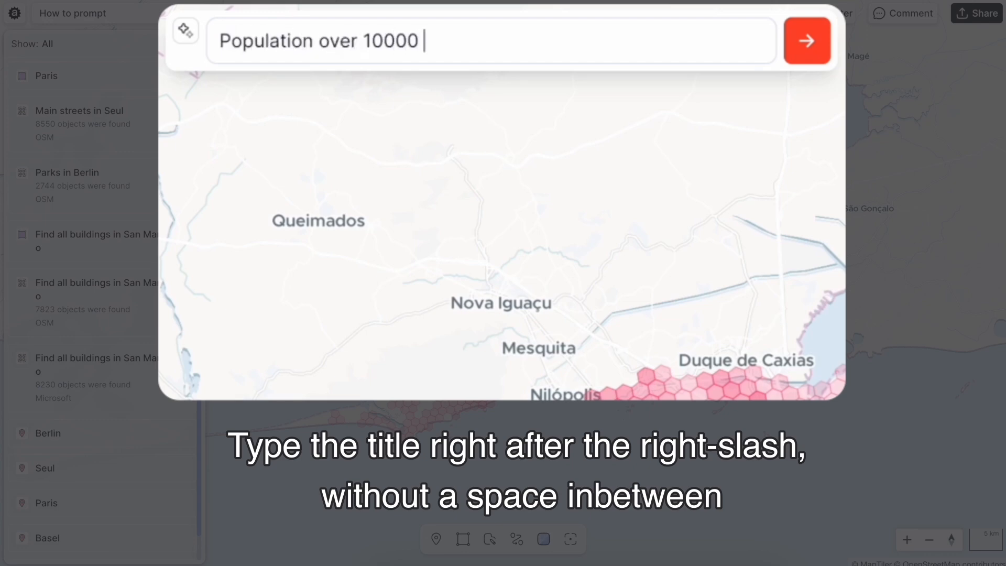
type("people in /po")
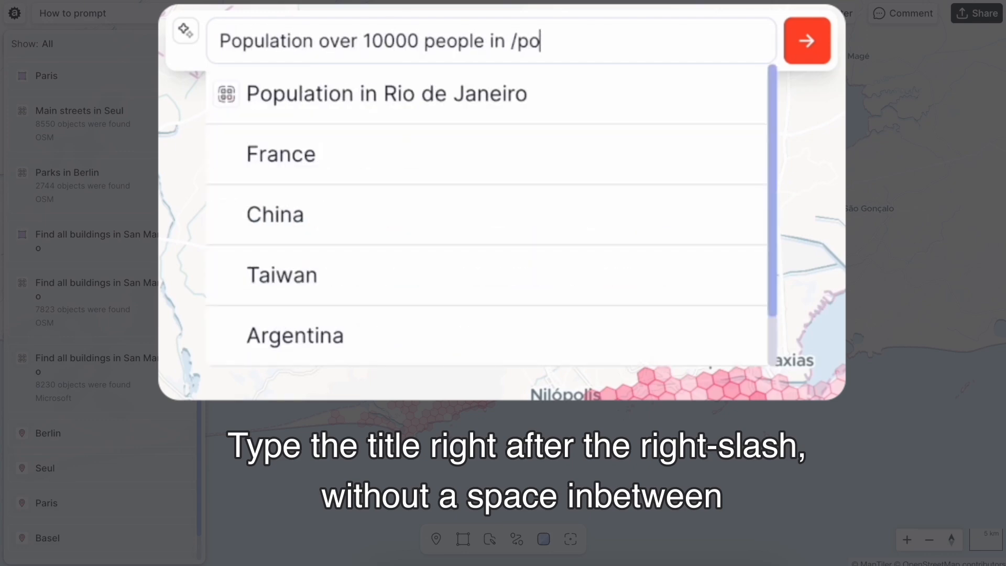
left_click(387, 94)
left_click(799, 78)
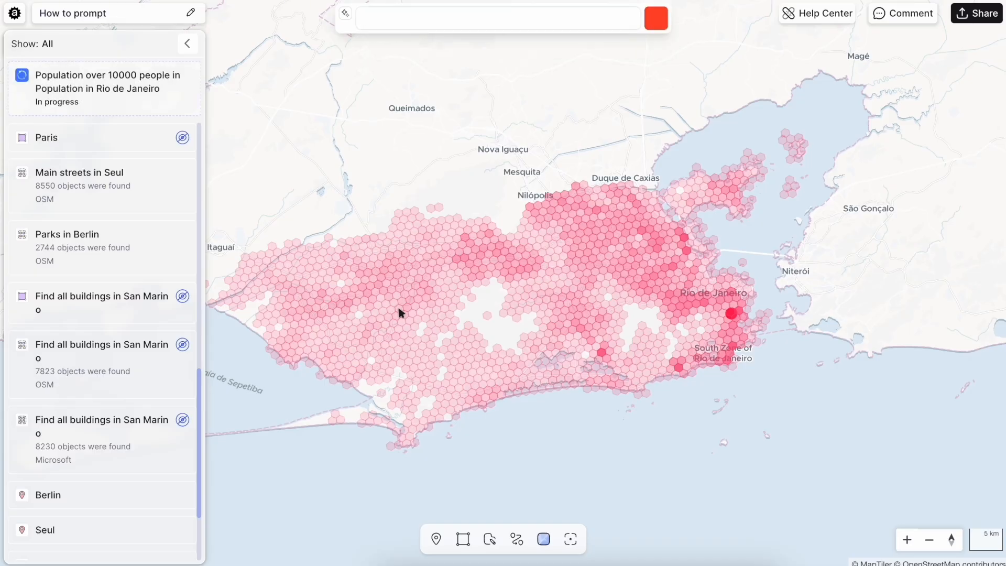
Hide the original Population in Rio de Janeiro layer
scroll(689, 302, "up", 5)
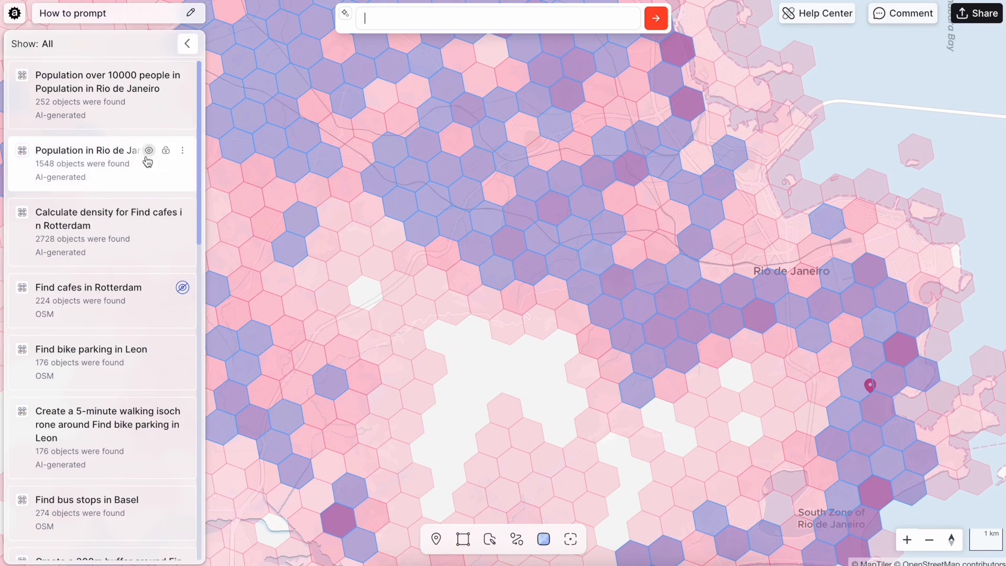
left_click(182, 150)
scroll(623, 294, "down", 5)
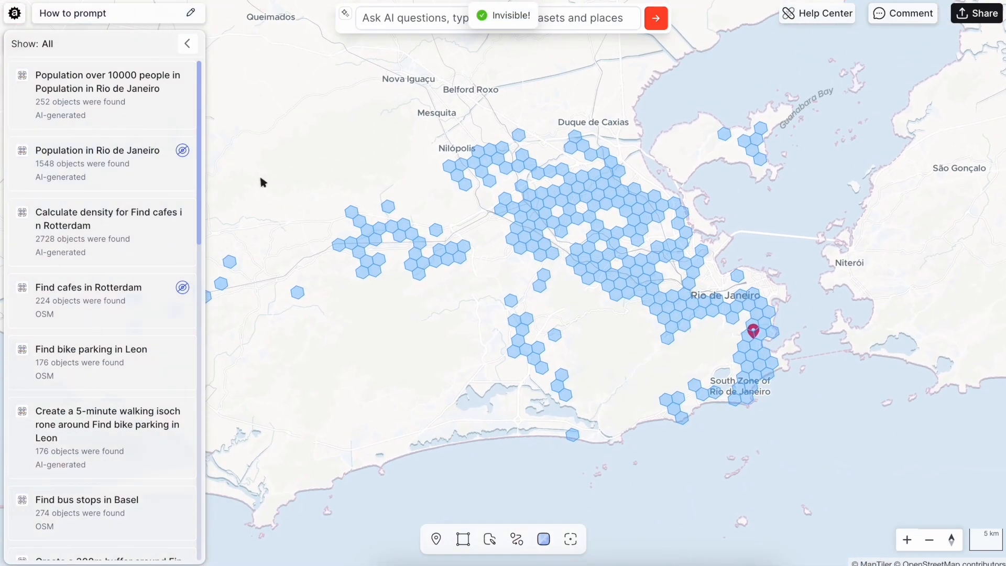
Open the design settings of the Population over 10000 people layer and switch its visualisation style to Gradient by POPULATION
left_click(182, 75)
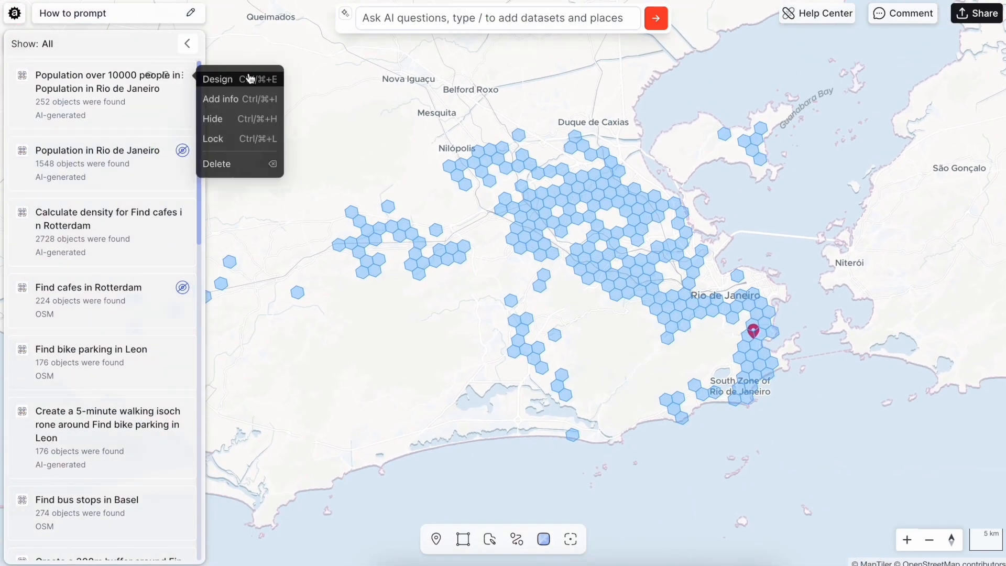
left_click(247, 78)
left_click(851, 110)
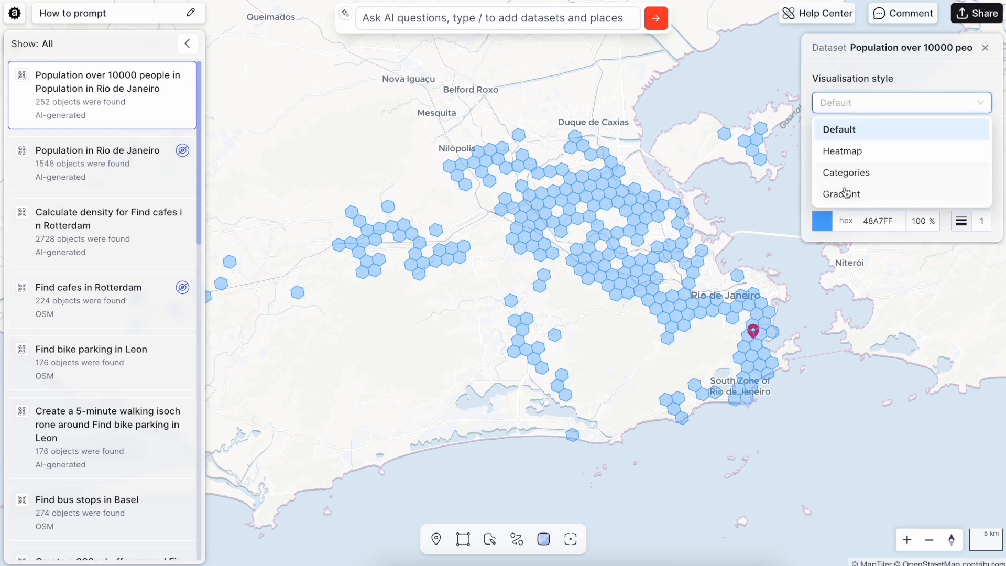
left_click(846, 193)
left_click(830, 181)
left_click(840, 229)
Set the gradient's max colour to 3E0EFF and min colour to 9DD4FF, then close the dataset design panel
left_click(822, 223)
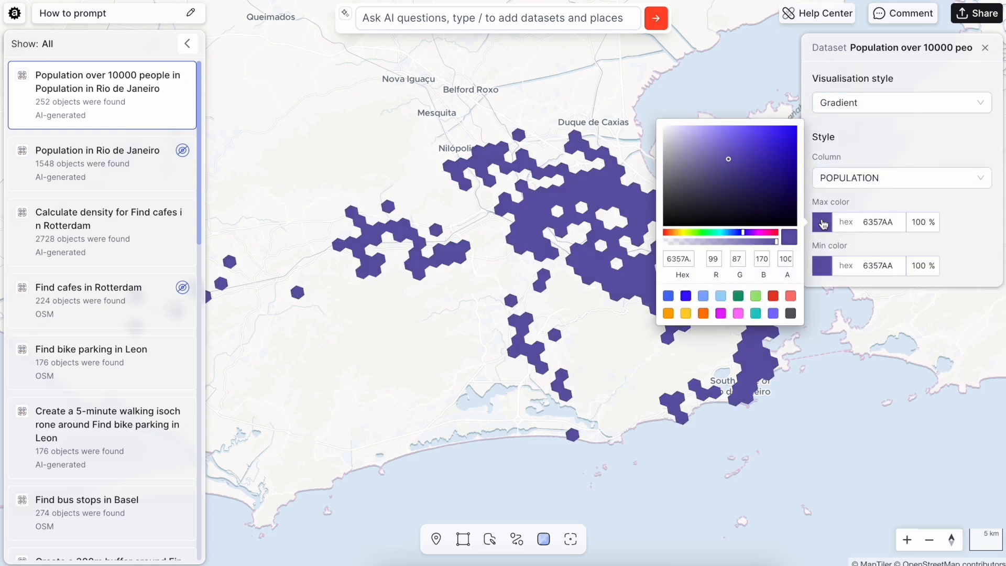
left_click(685, 297)
left_click(823, 266)
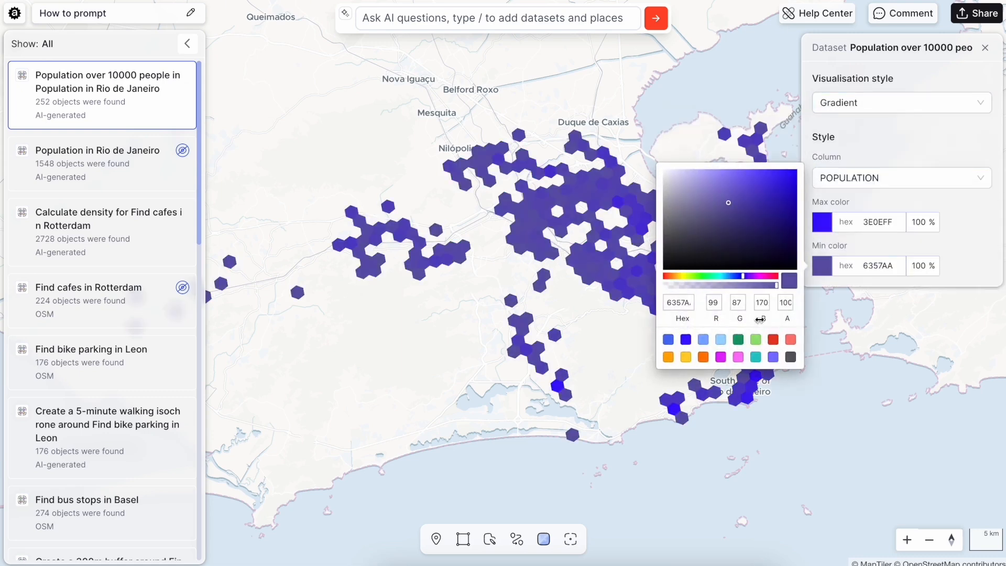
left_click(720, 346)
left_click(719, 439)
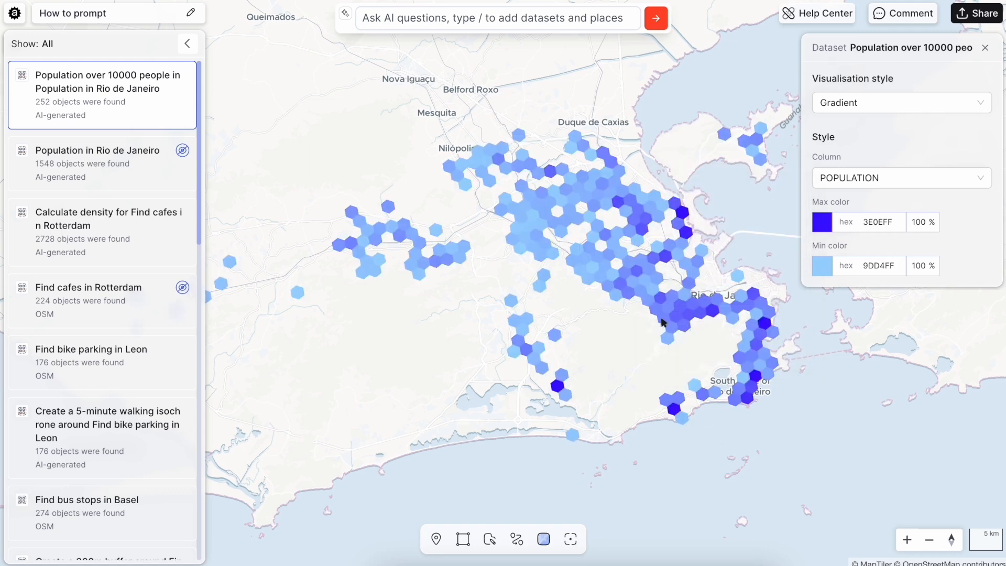
scroll(674, 269, "up", 5)
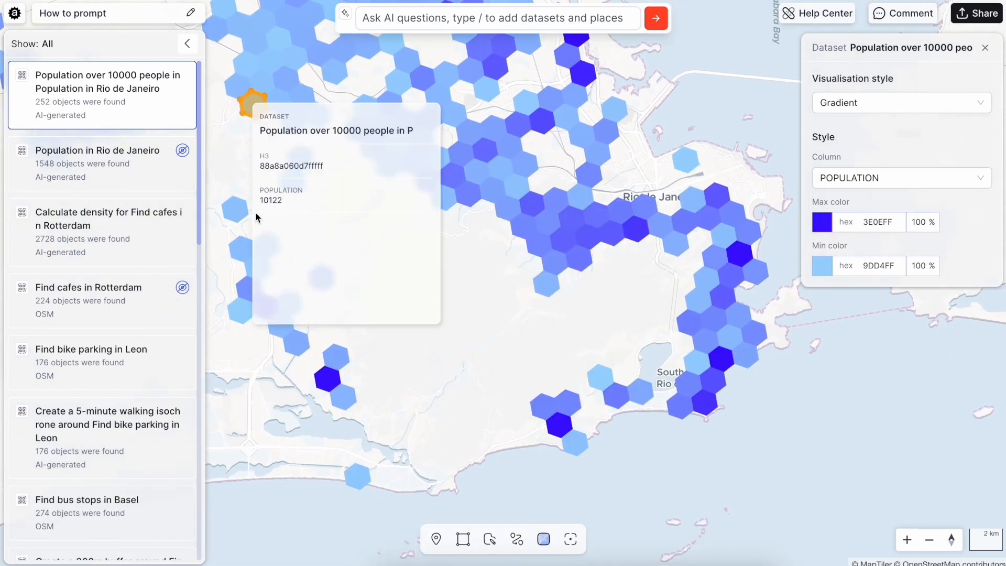
scroll(523, 364, "down", 5)
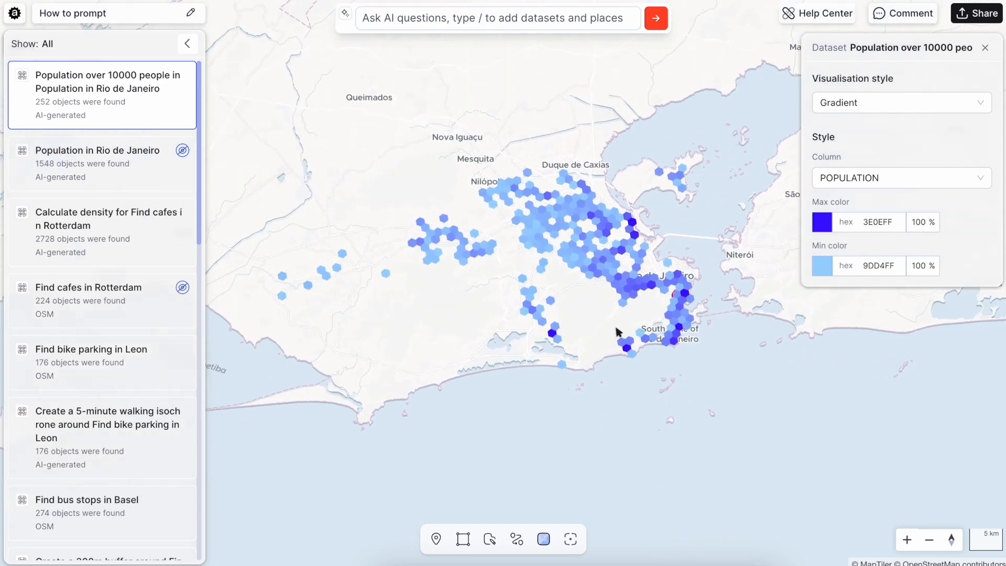
left_click(983, 48)
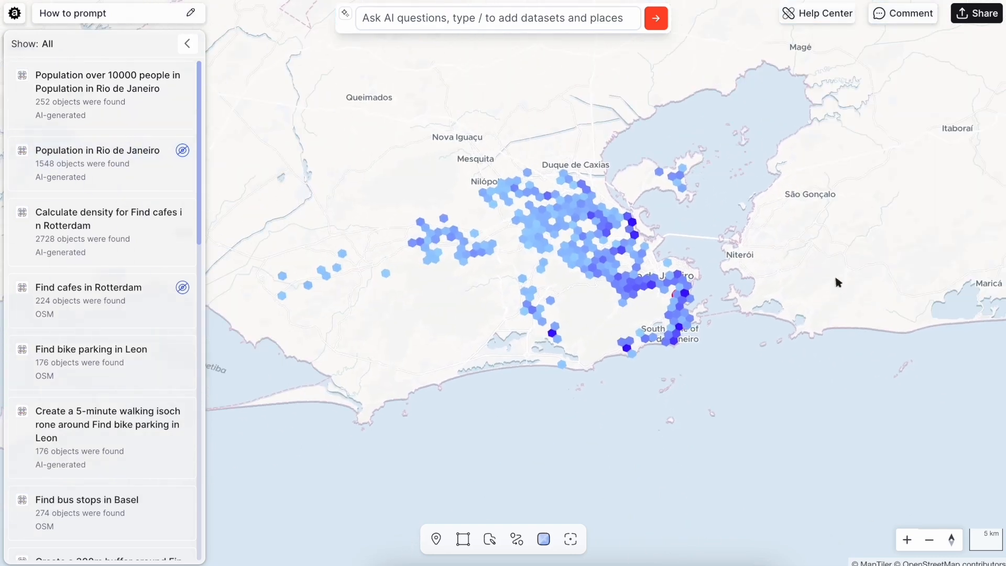